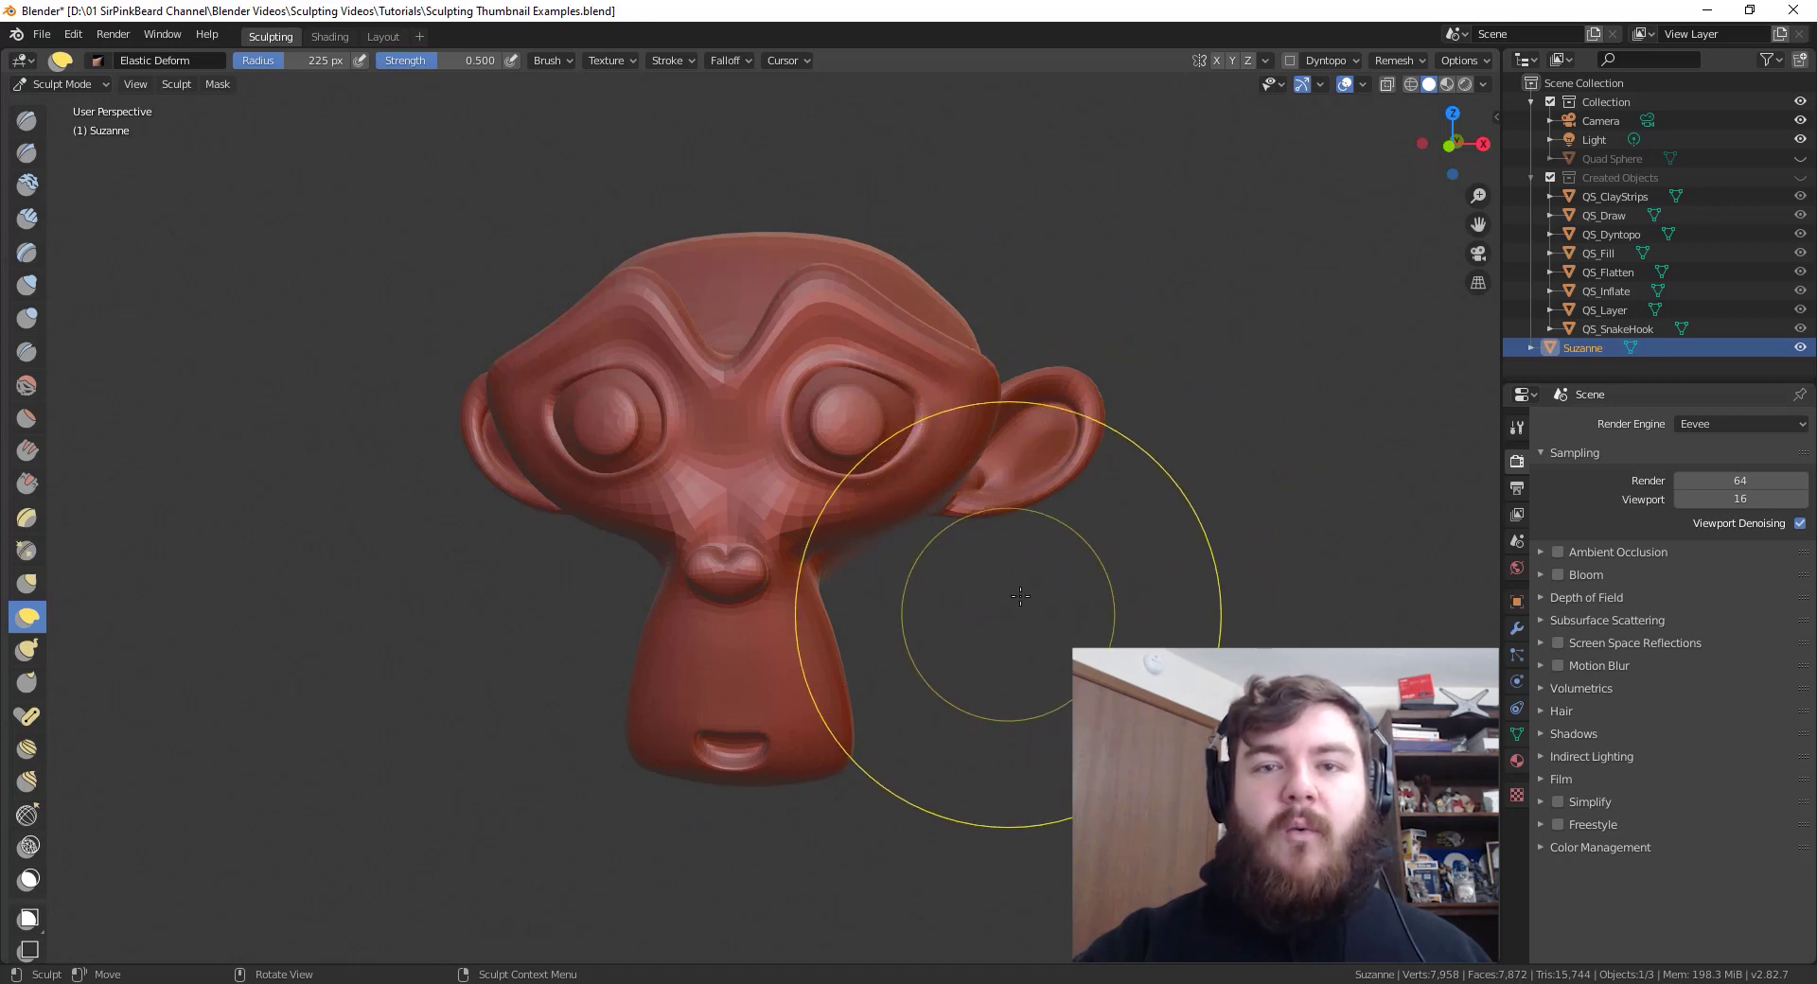
- Pull the outer brow and eye area on one side of Suzanne's head outward and upward with the Grab brush
middle_drag(982, 577, 1044, 558)
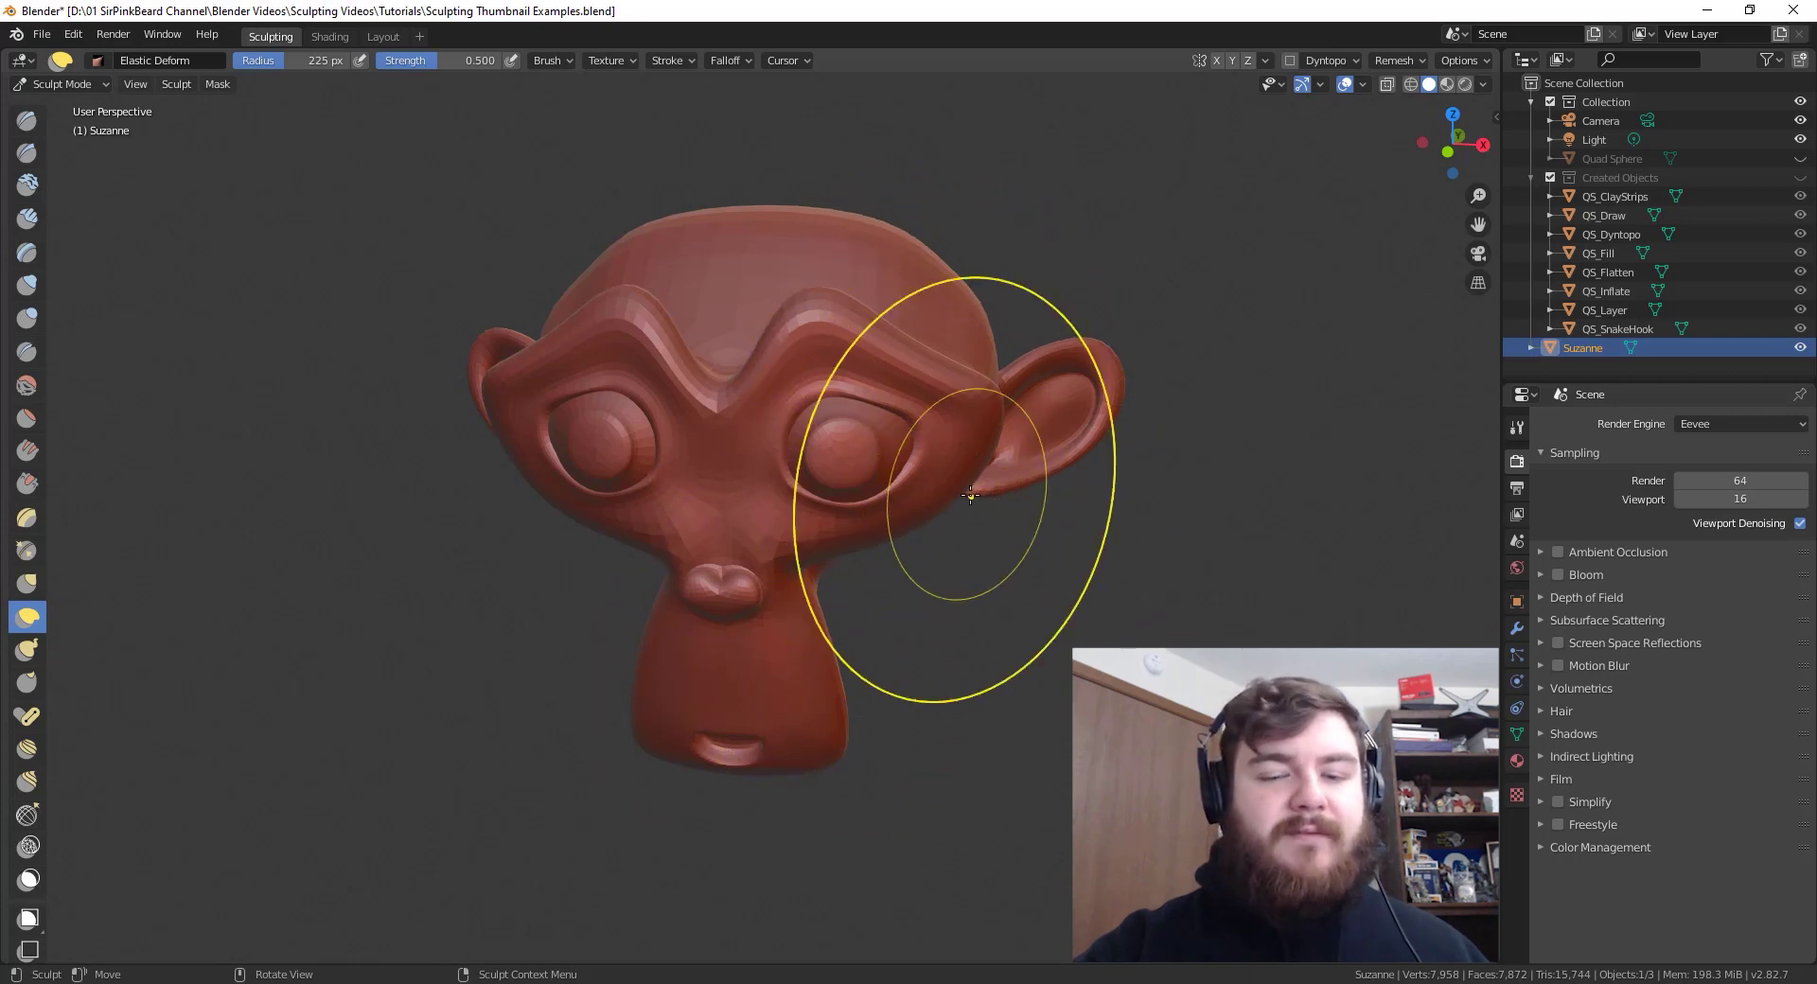
key(g)
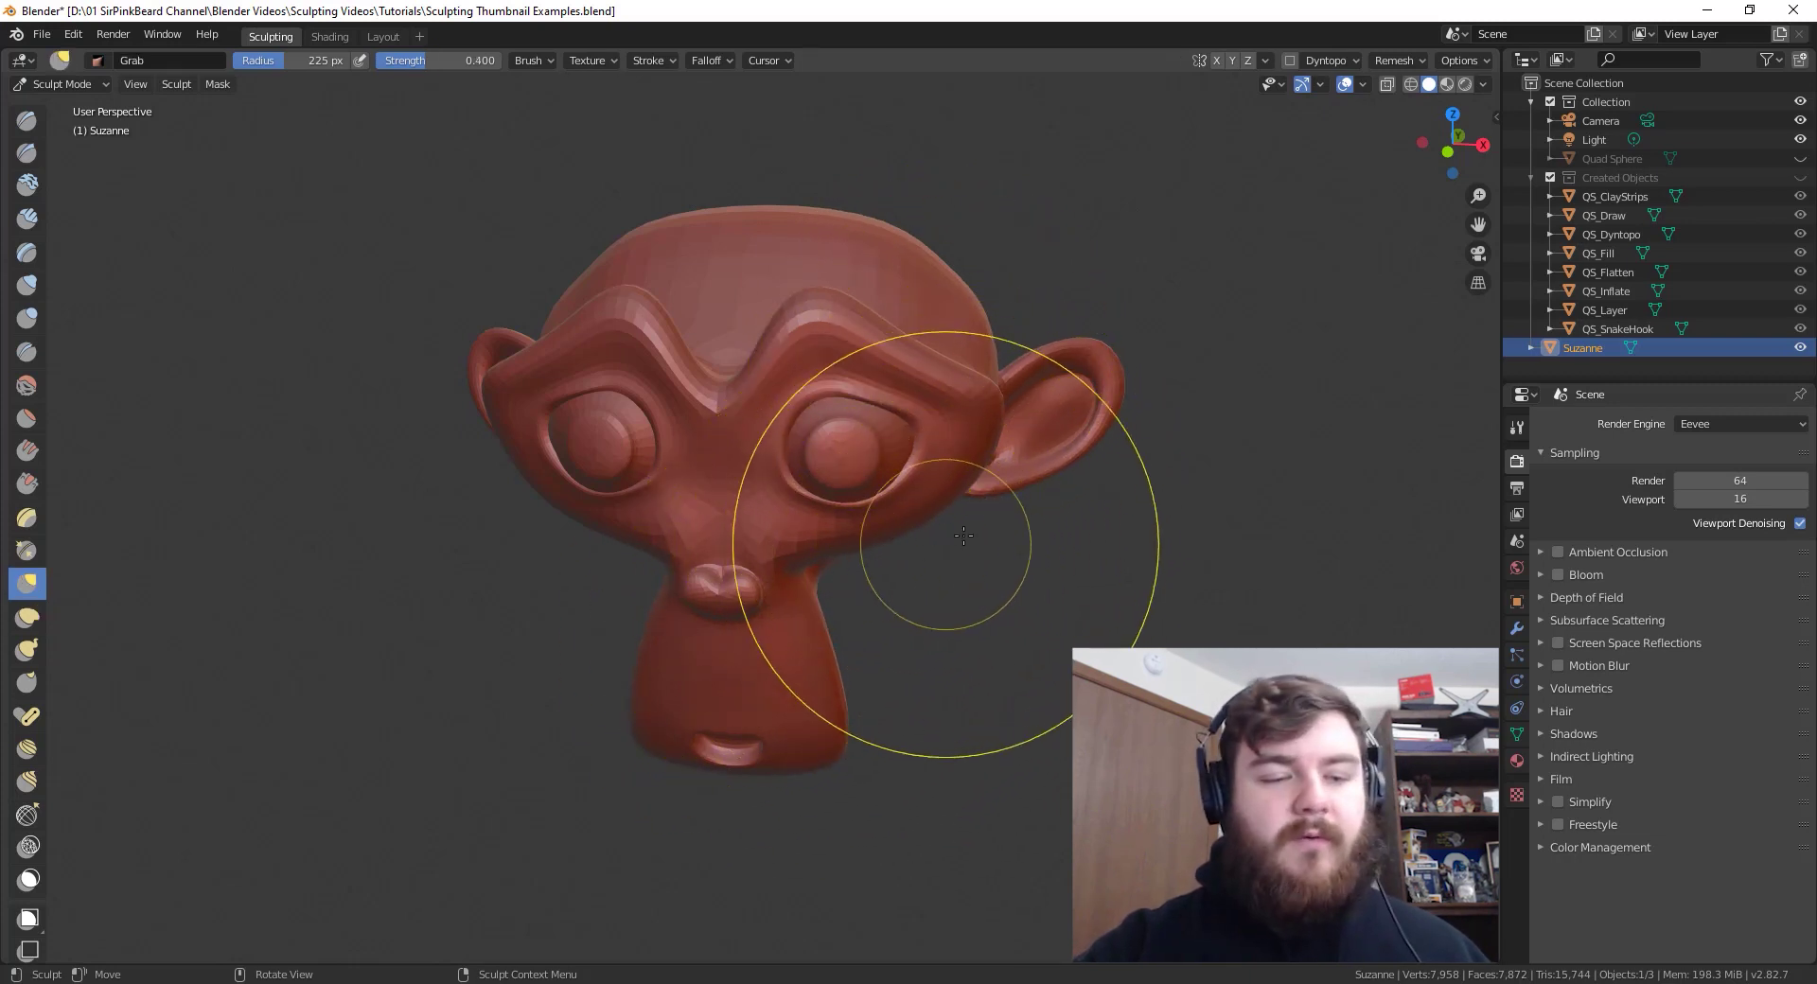
middle_drag(976, 403, 990, 394)
drag(977, 384, 1002, 374)
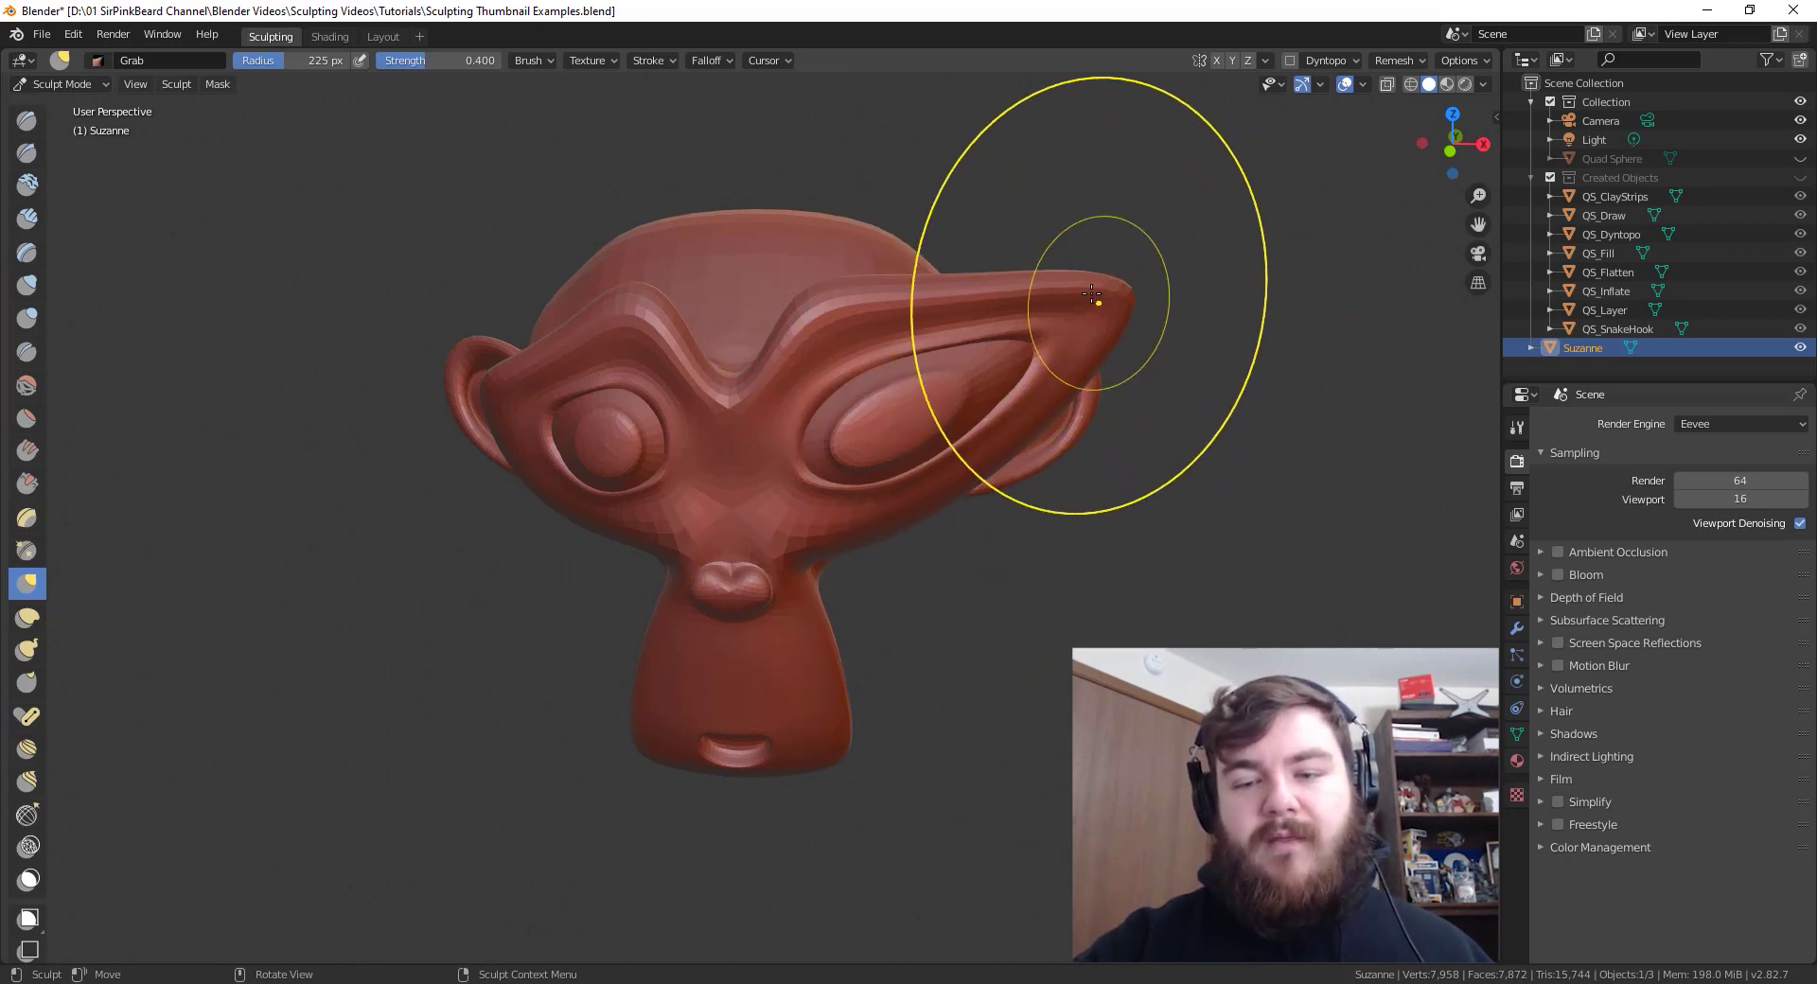
mouse_move(1088, 293)
middle_down()
mouse_move(937, 570)
mouse_move(947, 544)
mouse_move(908, 439)
mouse_move(913, 547)
middle_up()
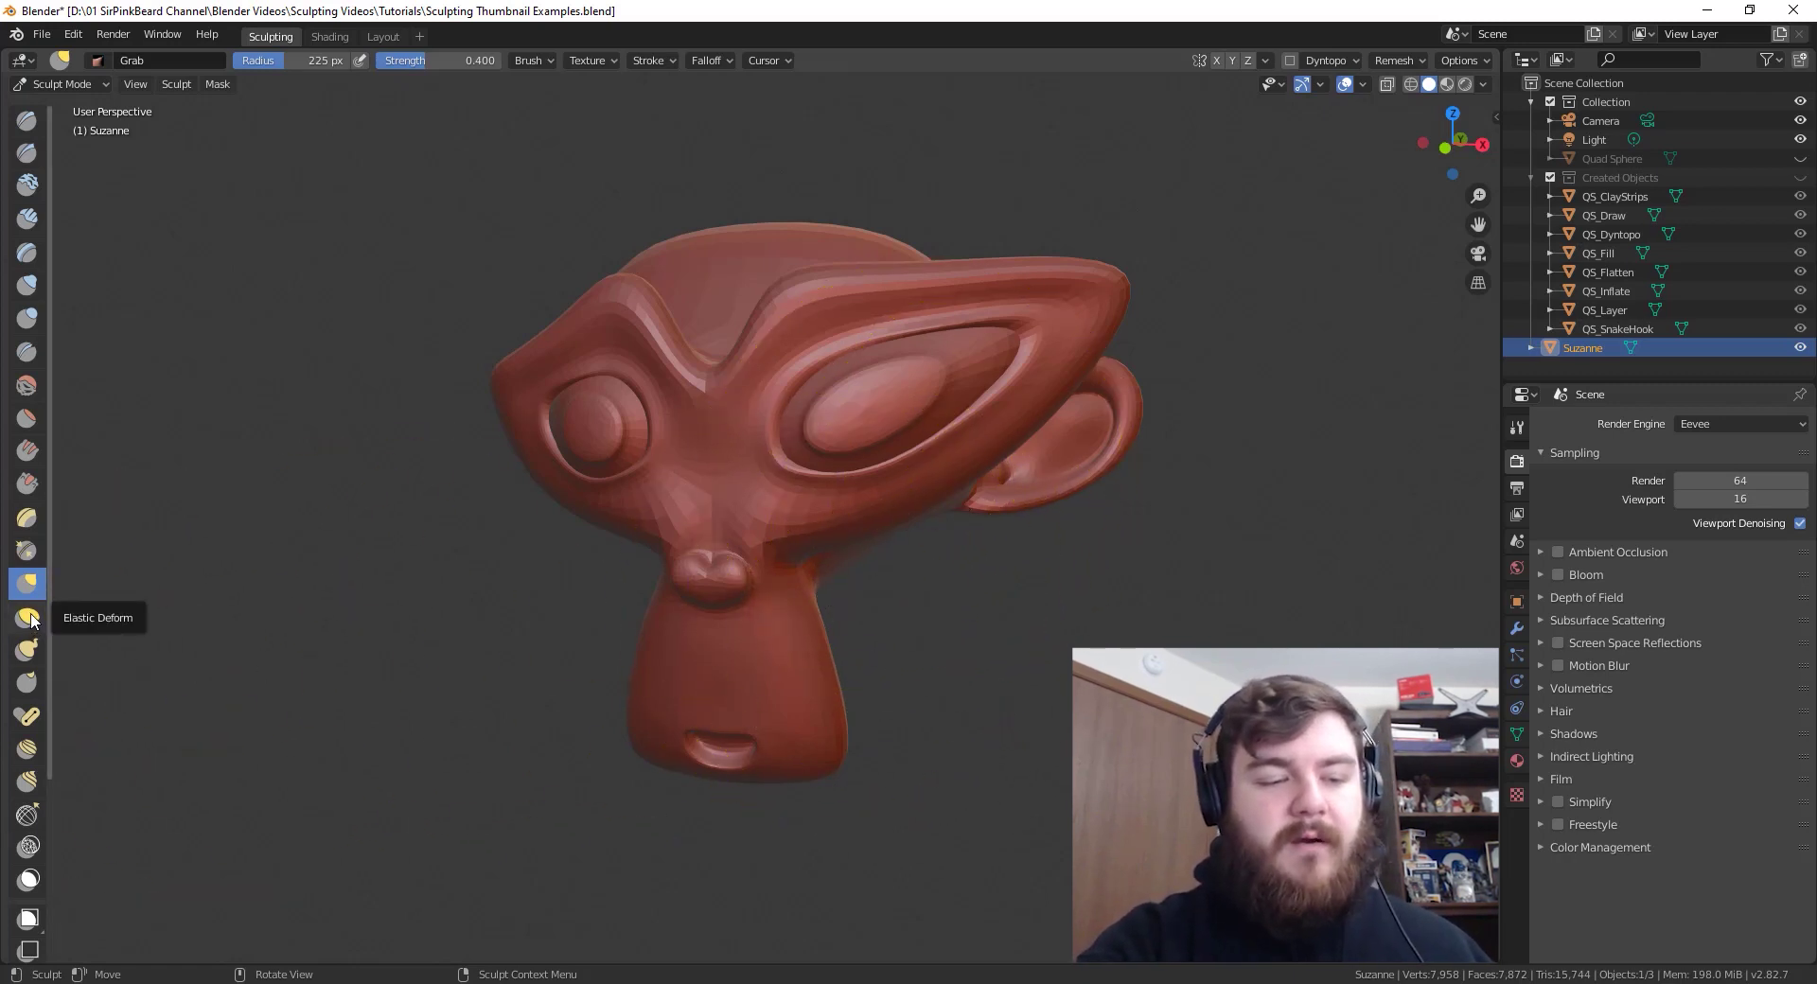
- Switch to the Elastic Deform brush and set its Deformation mode to Grab
click(28, 618)
key(shift+space)
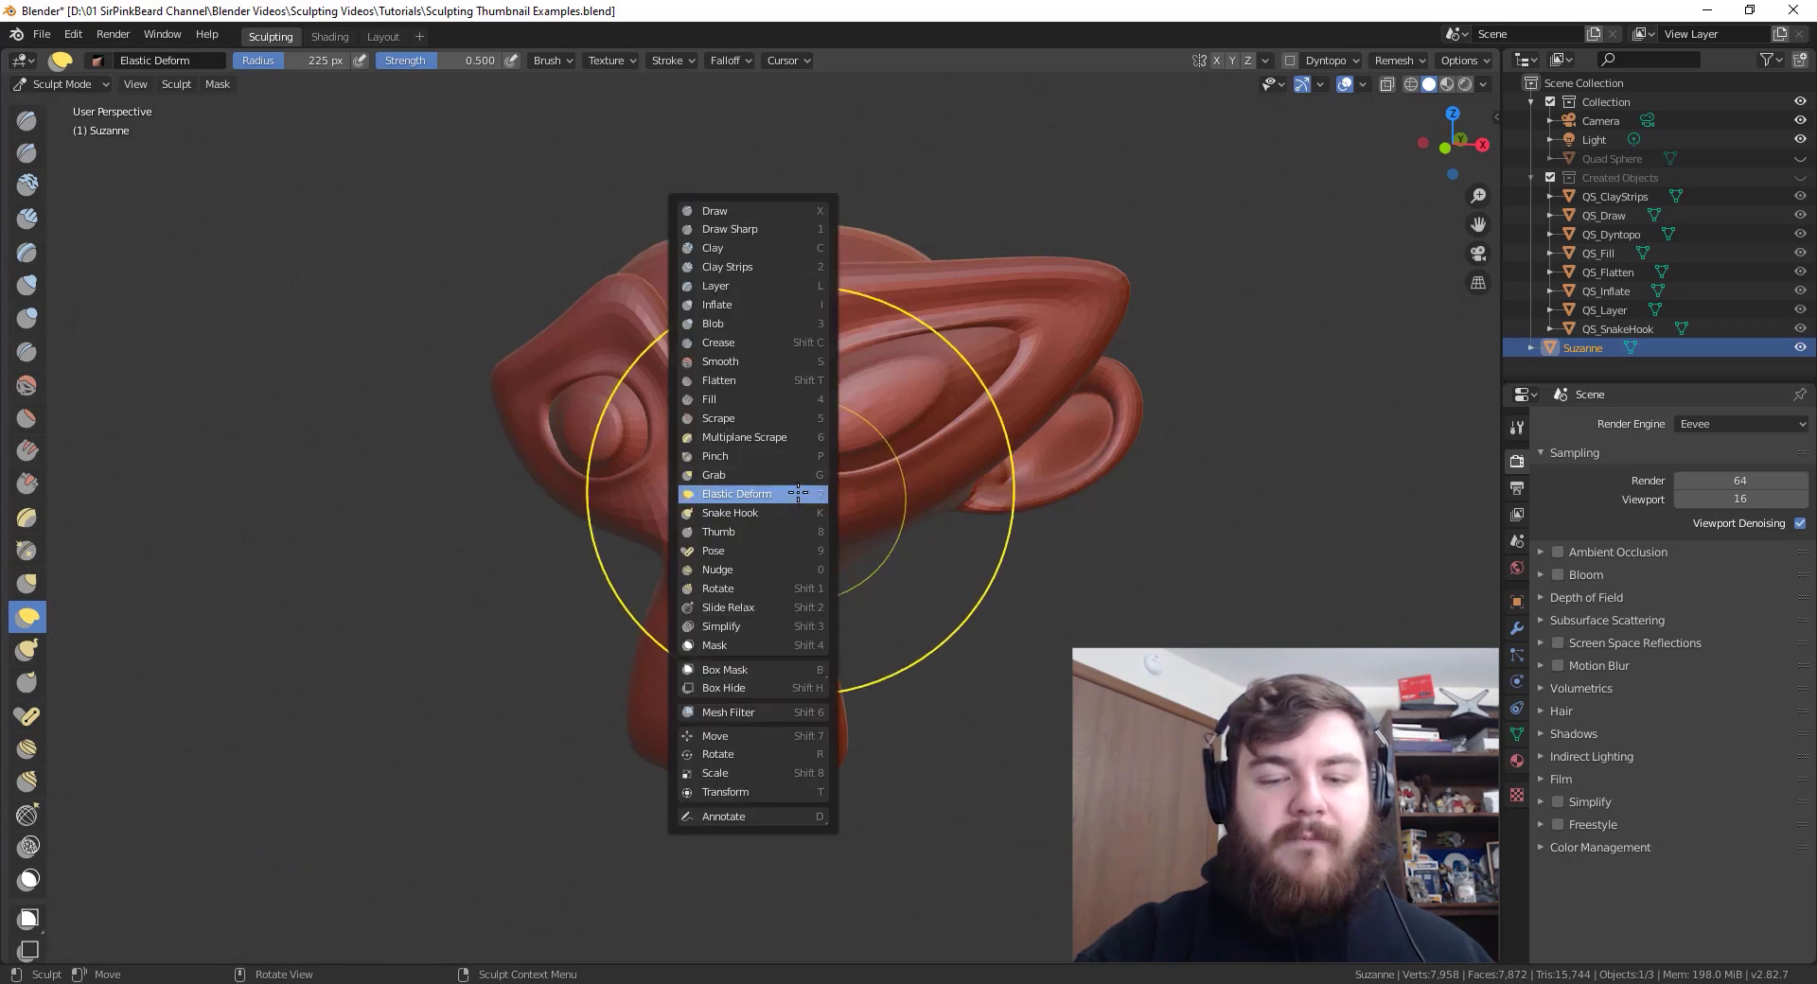
click(797, 494)
middle_drag(712, 661, 773, 631)
click(547, 60)
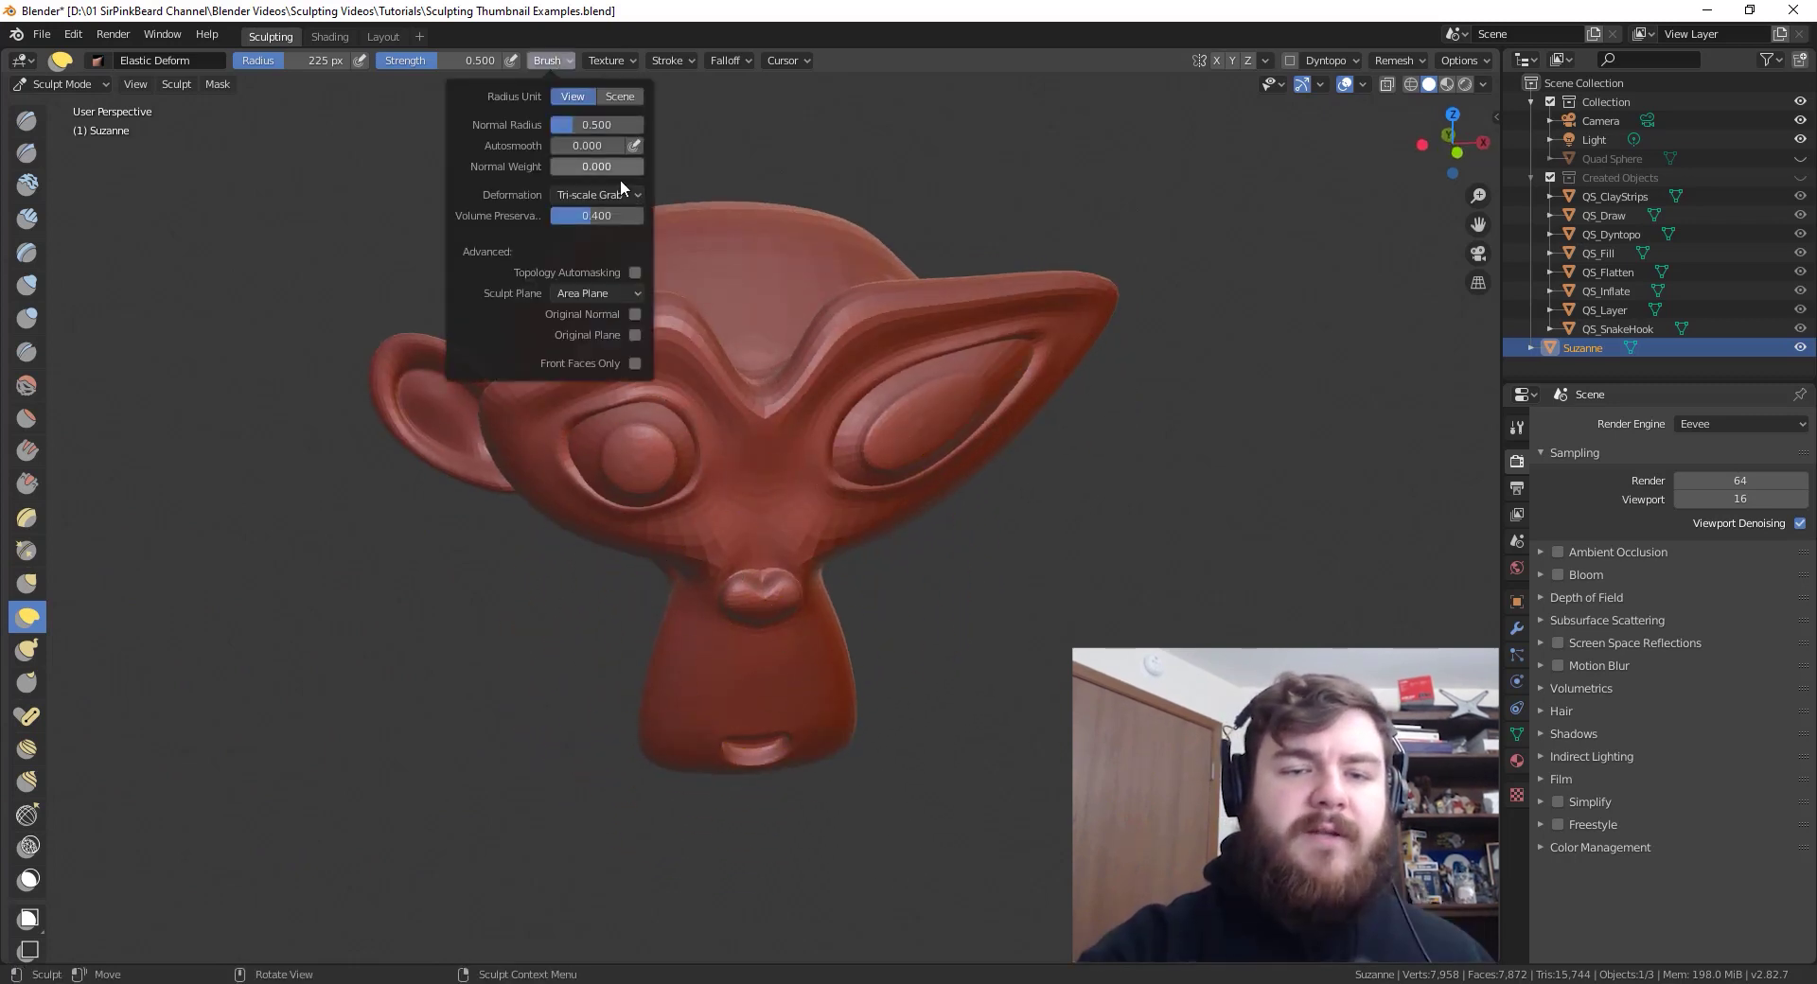
click(622, 194)
click(619, 212)
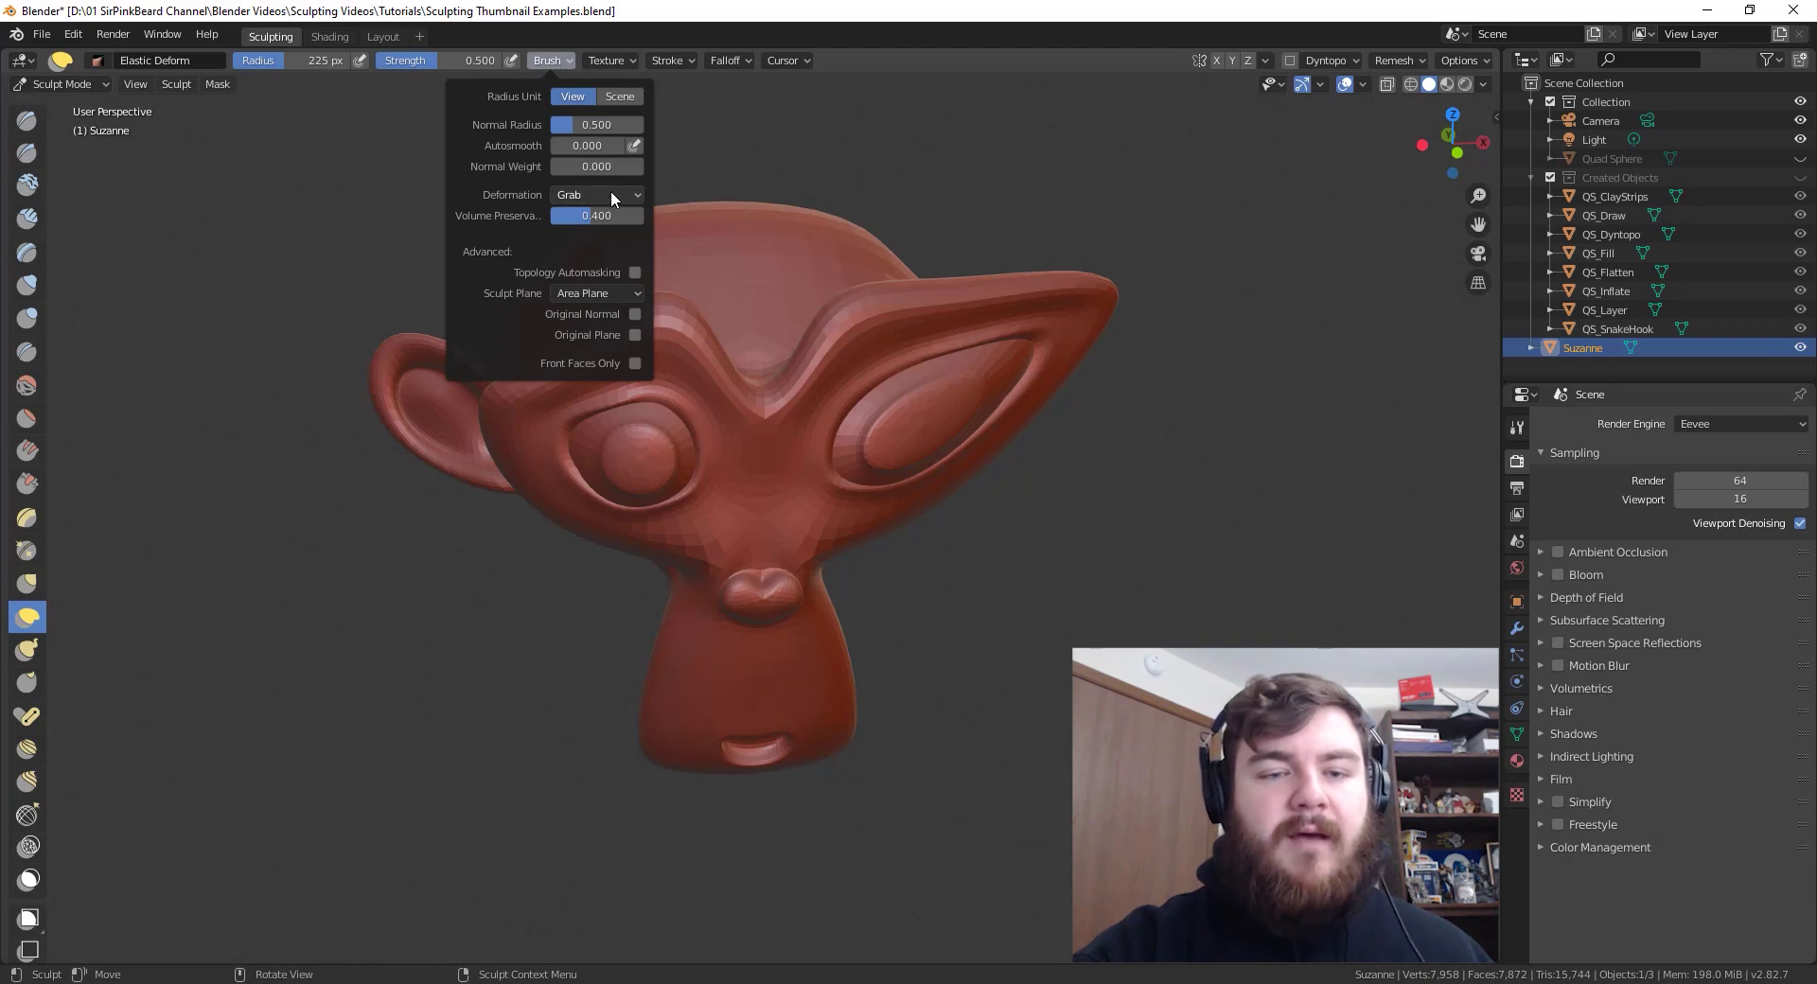
click(611, 192)
click(626, 188)
click(627, 195)
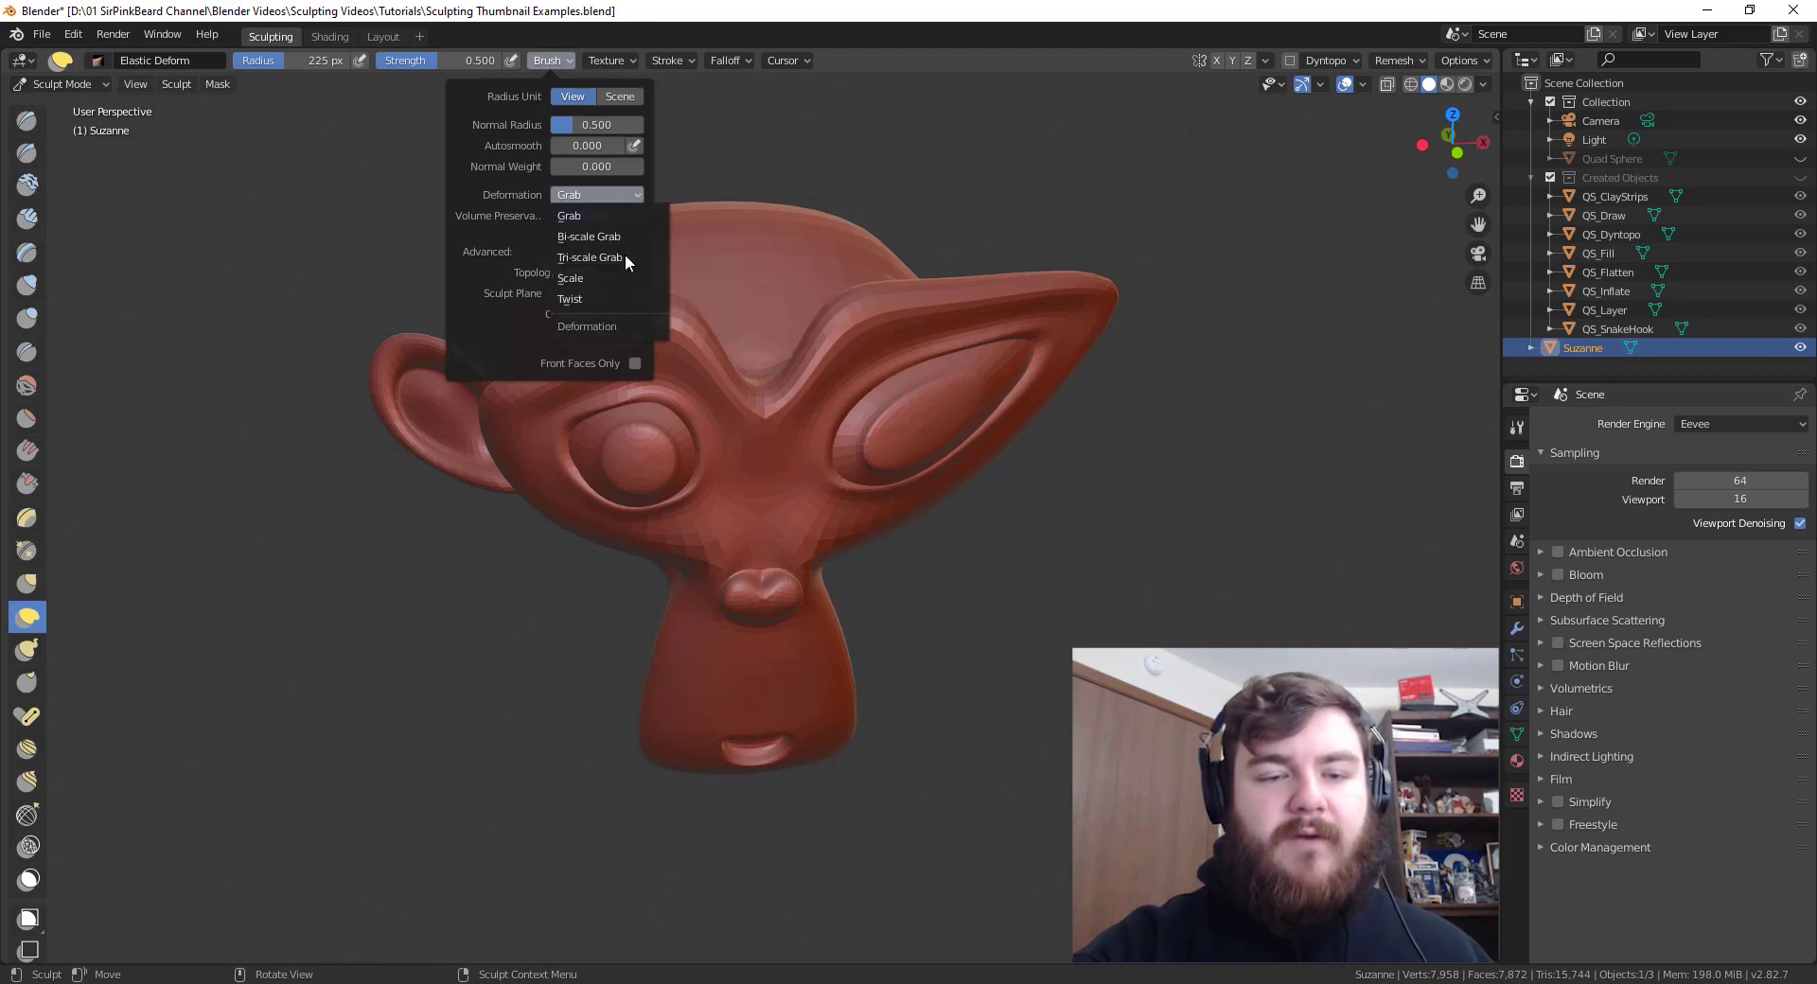
click(623, 196)
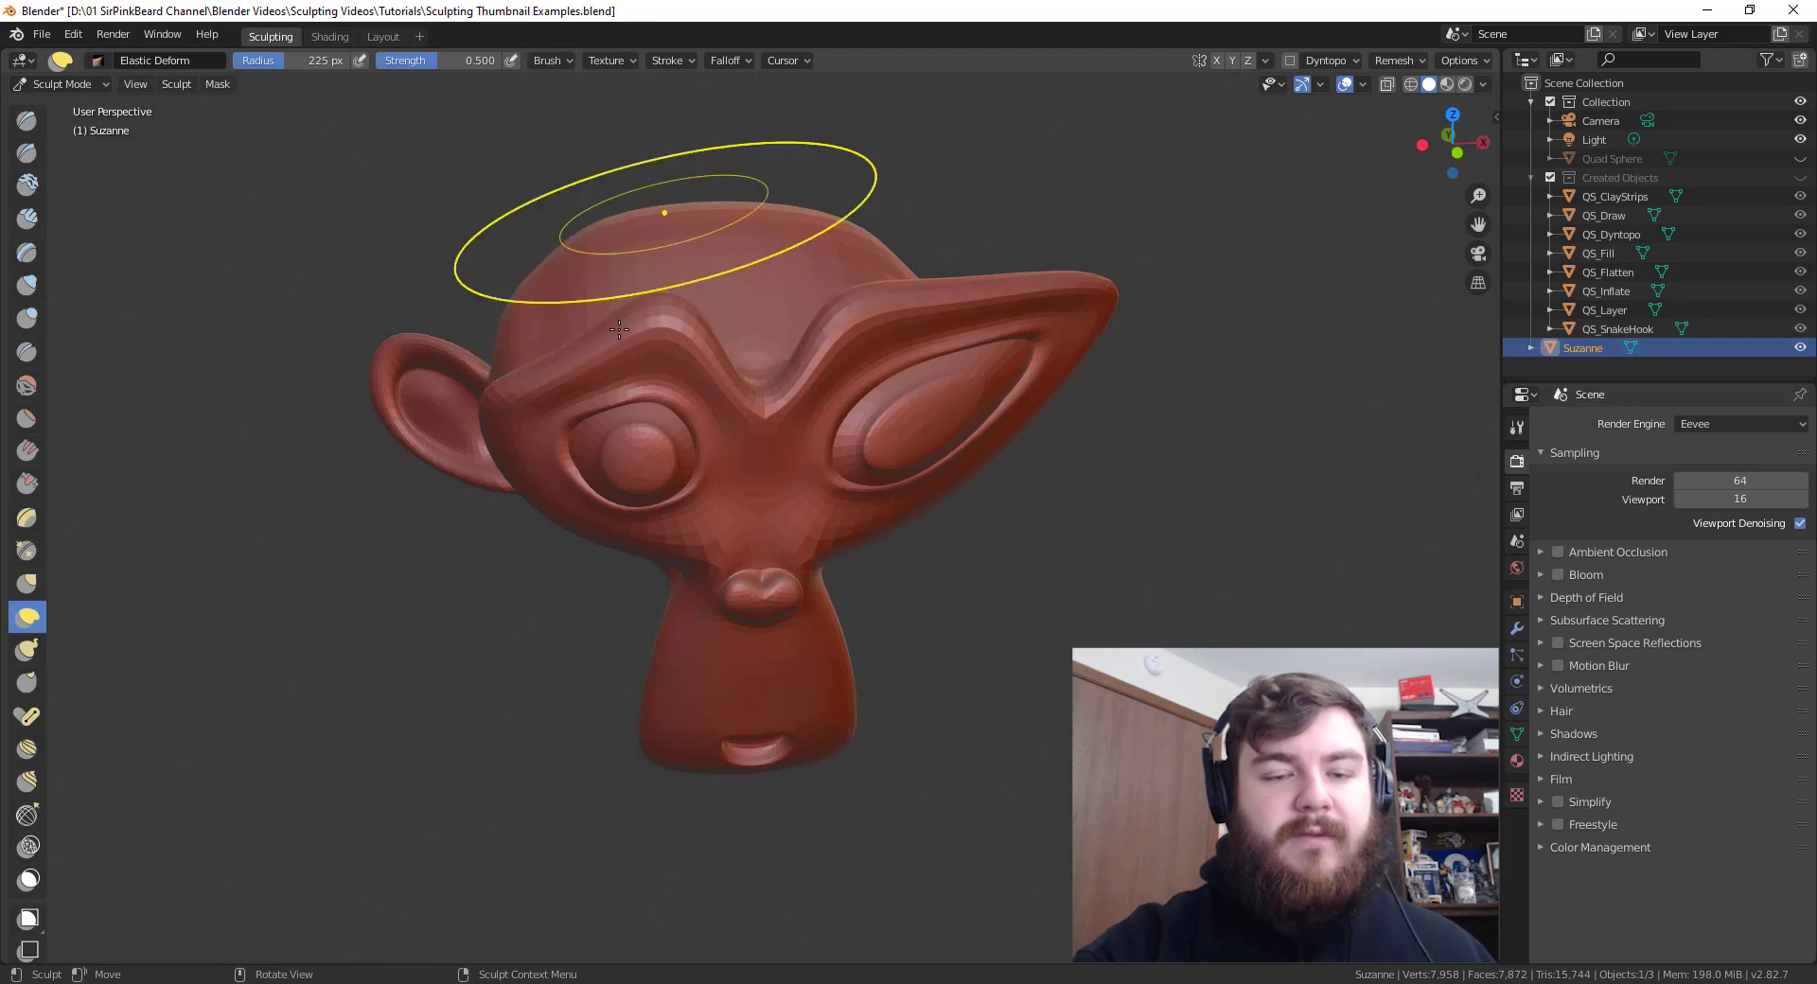
- Pull the outer brow and eye area on the opposite side outward and upward with the Elastic Deform brush
middle_drag(757, 558, 729, 538)
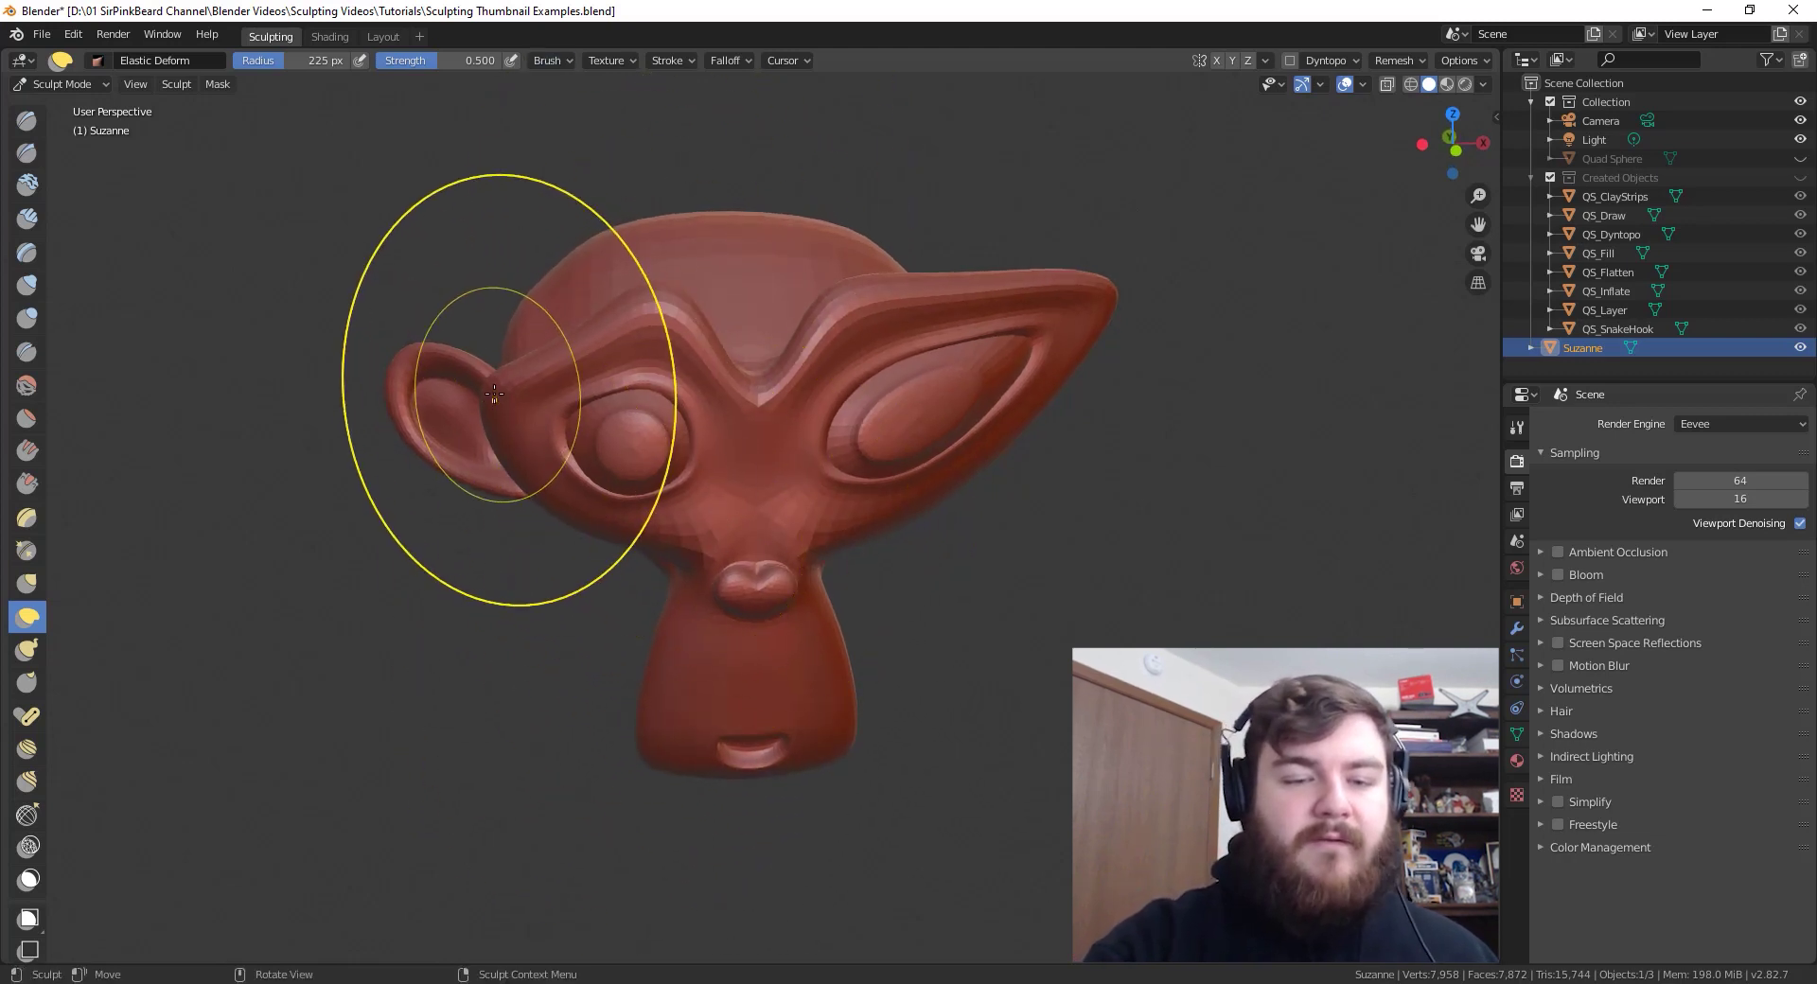
drag(511, 388, 190, 234)
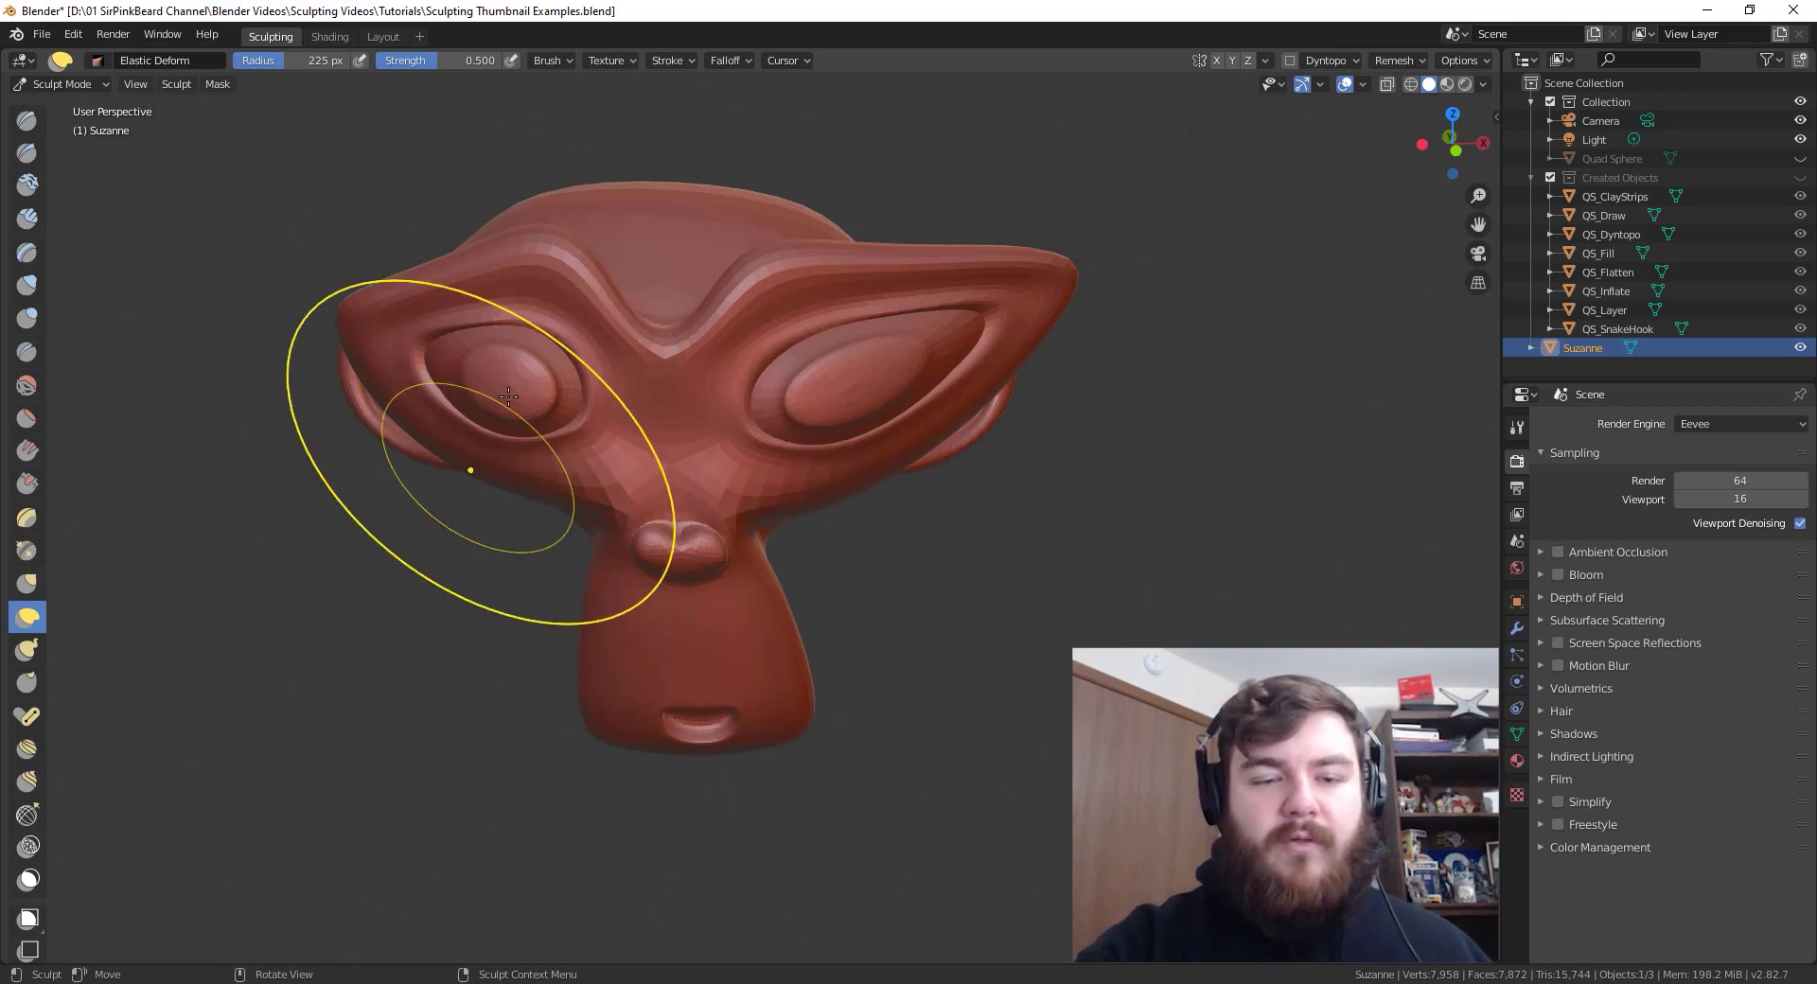
middle_drag(527, 450, 667, 518)
middle_drag(426, 369, 406, 426)
middle_drag(800, 539, 740, 630)
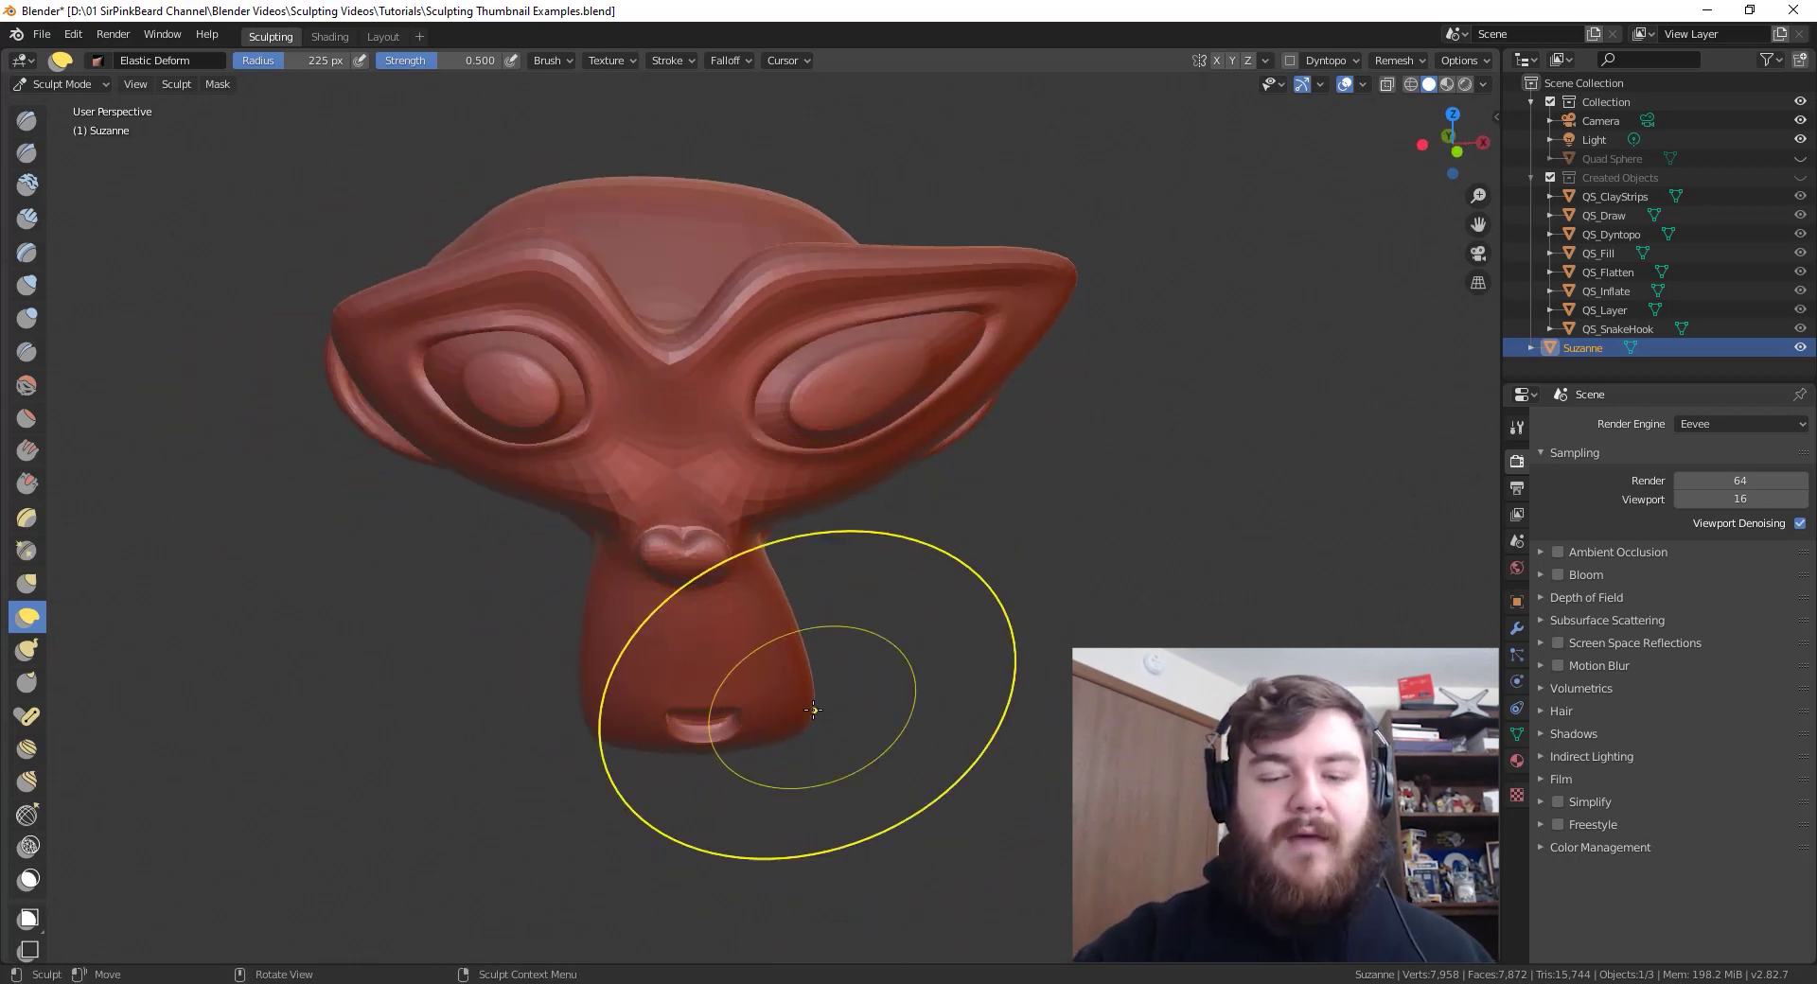
- Try pulling the lower jaw and the side of the head with Elastic Deform, and undo all the sculpting strokes
middle_drag(751, 739, 935, 698)
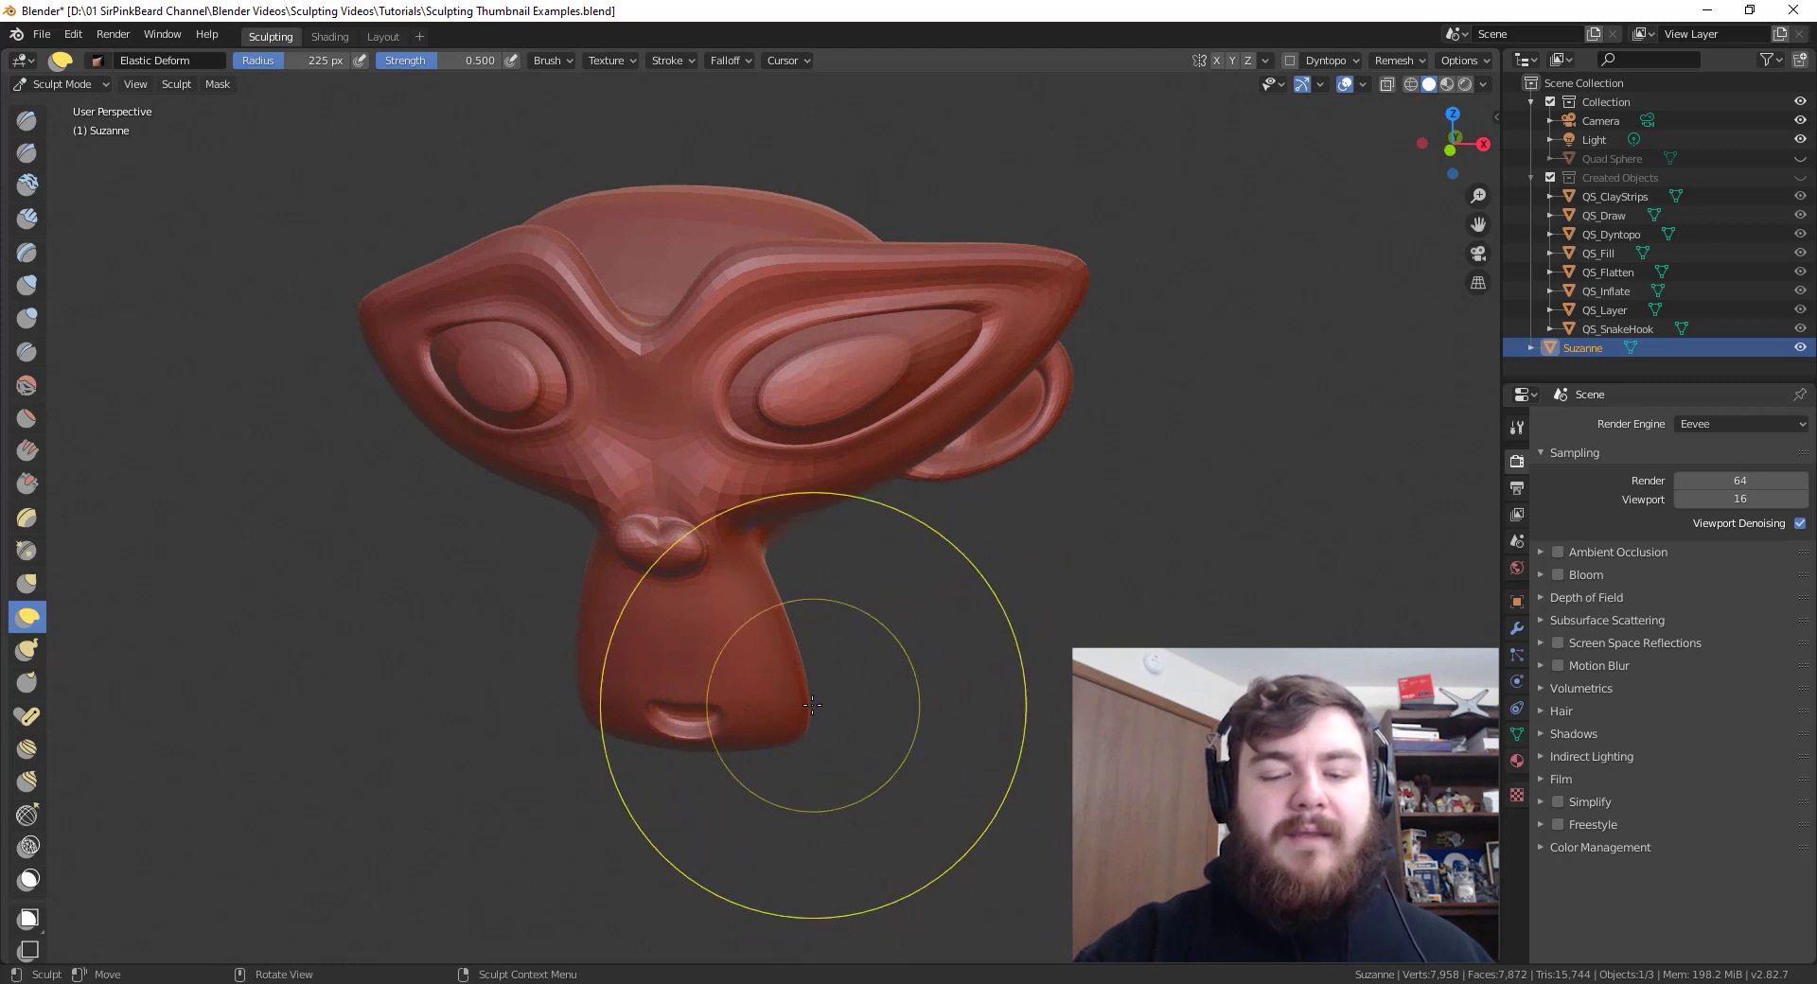
middle_drag(752, 757, 772, 702)
drag(754, 718, 533, 824)
mouse_move(833, 729)
middle_down()
mouse_move(747, 786)
mouse_move(805, 748)
middle_up()
mouse_move(1170, 438)
mouse_down()
mouse_move(922, 483)
mouse_move(1277, 449)
mouse_move(852, 511)
mouse_move(1016, 533)
mouse_up()
mouse_move(1015, 533)
middle_down()
mouse_move(965, 596)
mouse_move(1014, 563)
middle_up()
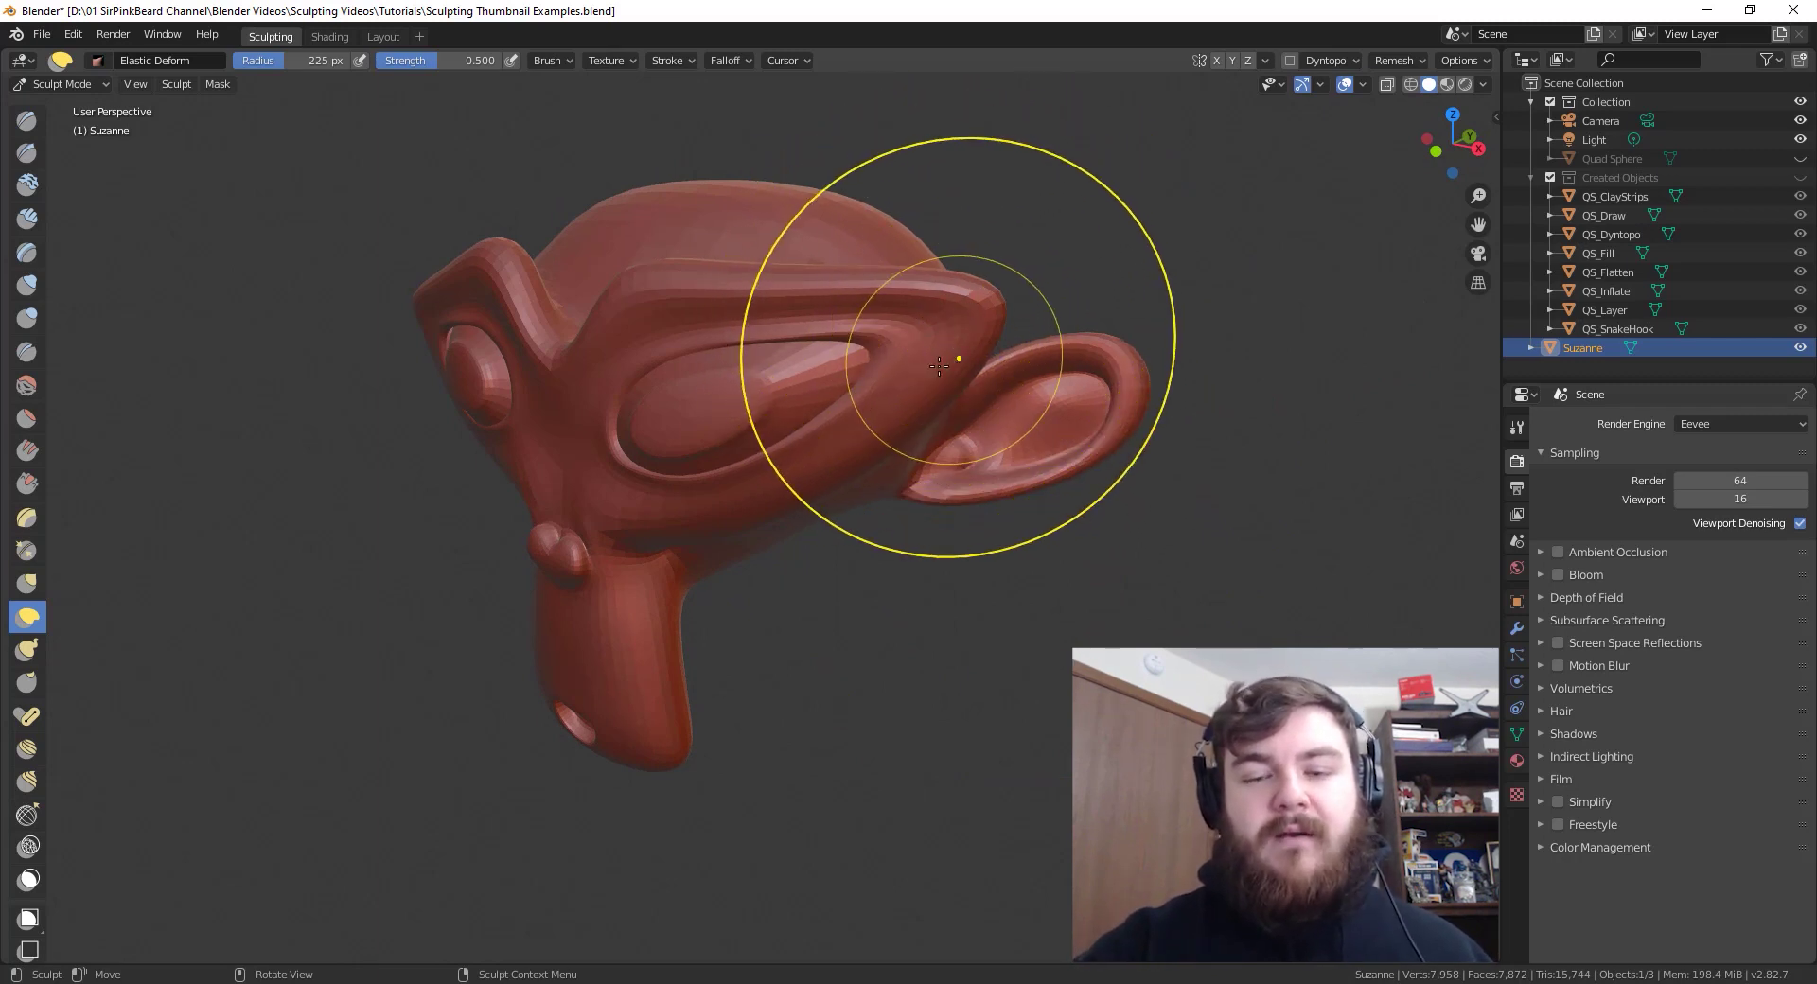
middle_drag(950, 357, 1055, 508)
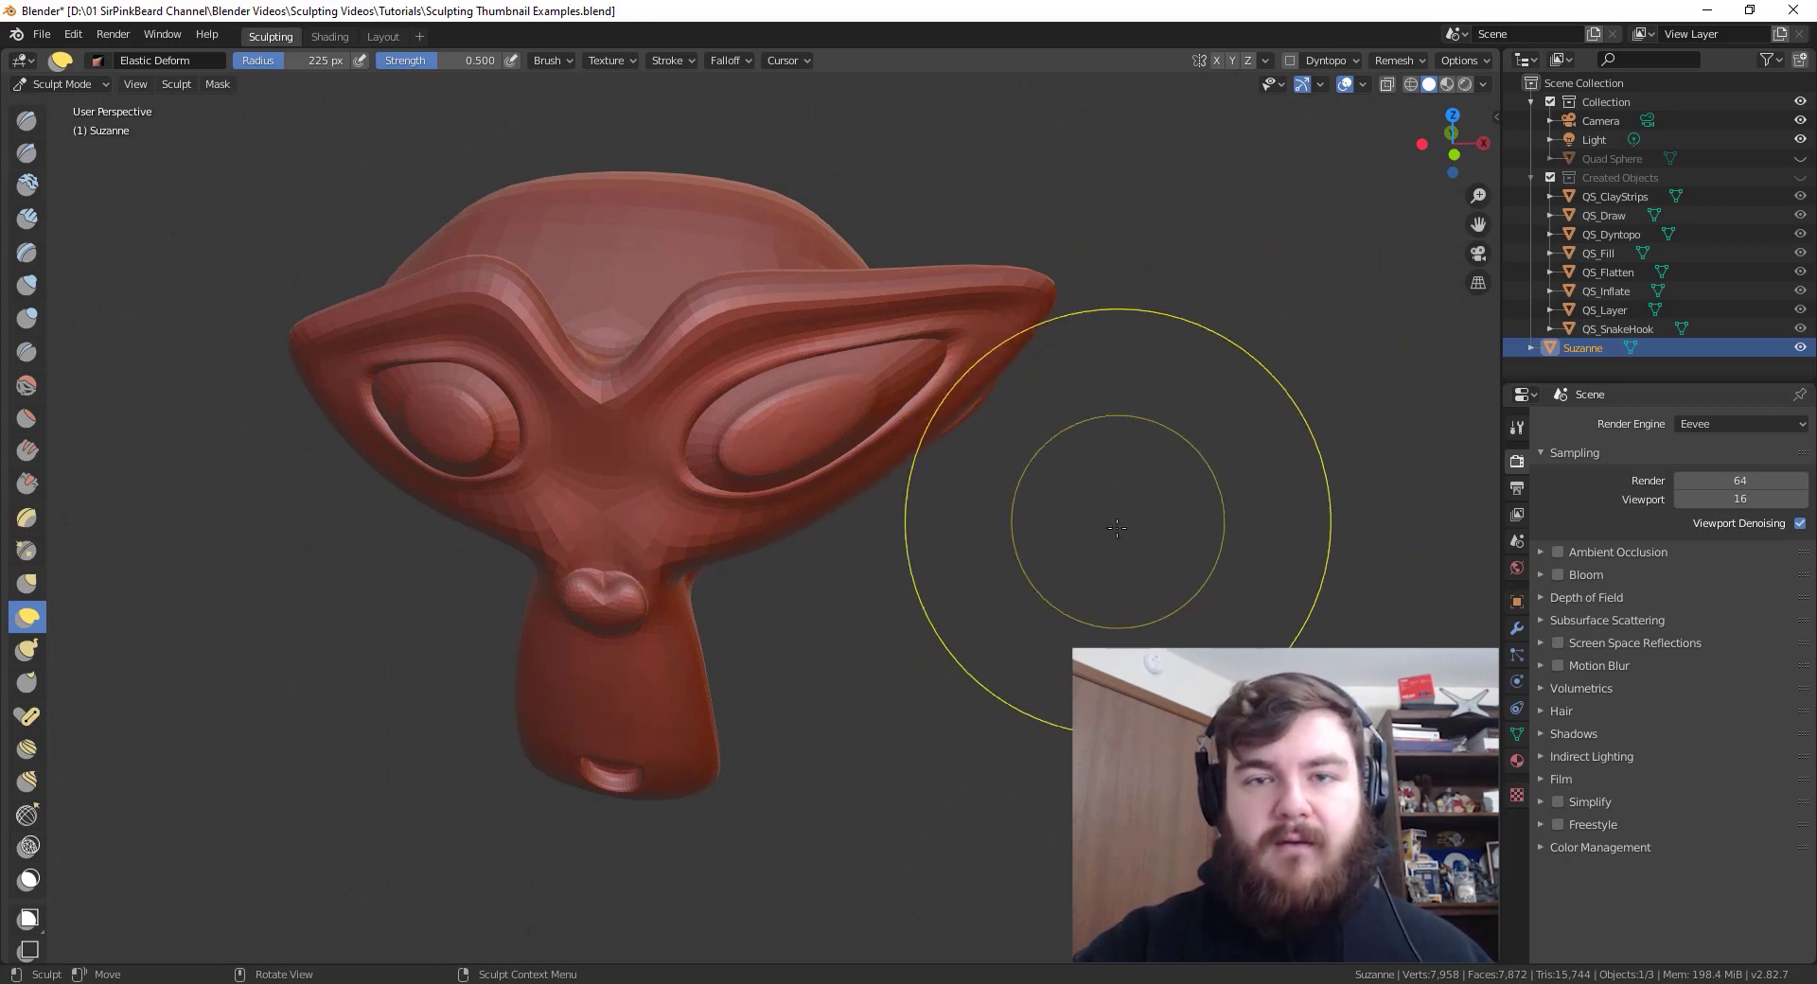
key(ctrl+z)
key(ctrl+z)
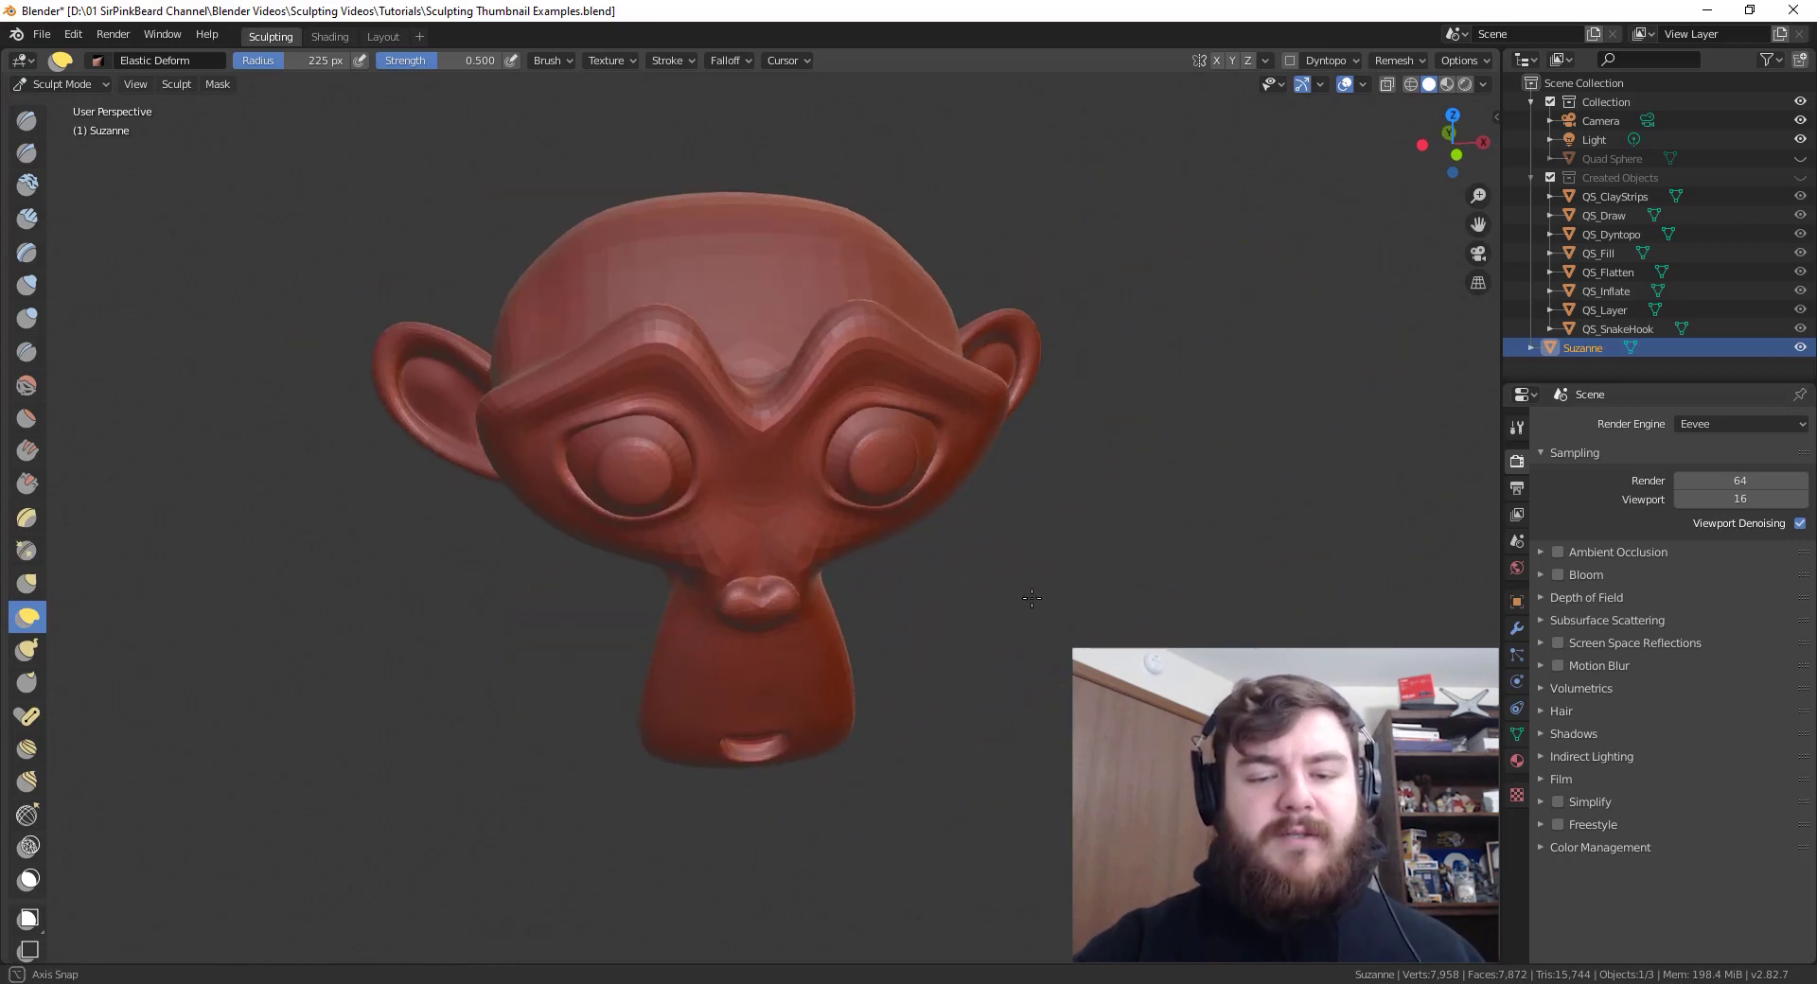
- Pull the outer brow and eye area on one side of the head outward using the Grab deformation
mouse_move(852, 641)
middle_down()
mouse_move(1057, 550)
mouse_move(861, 722)
middle_up()
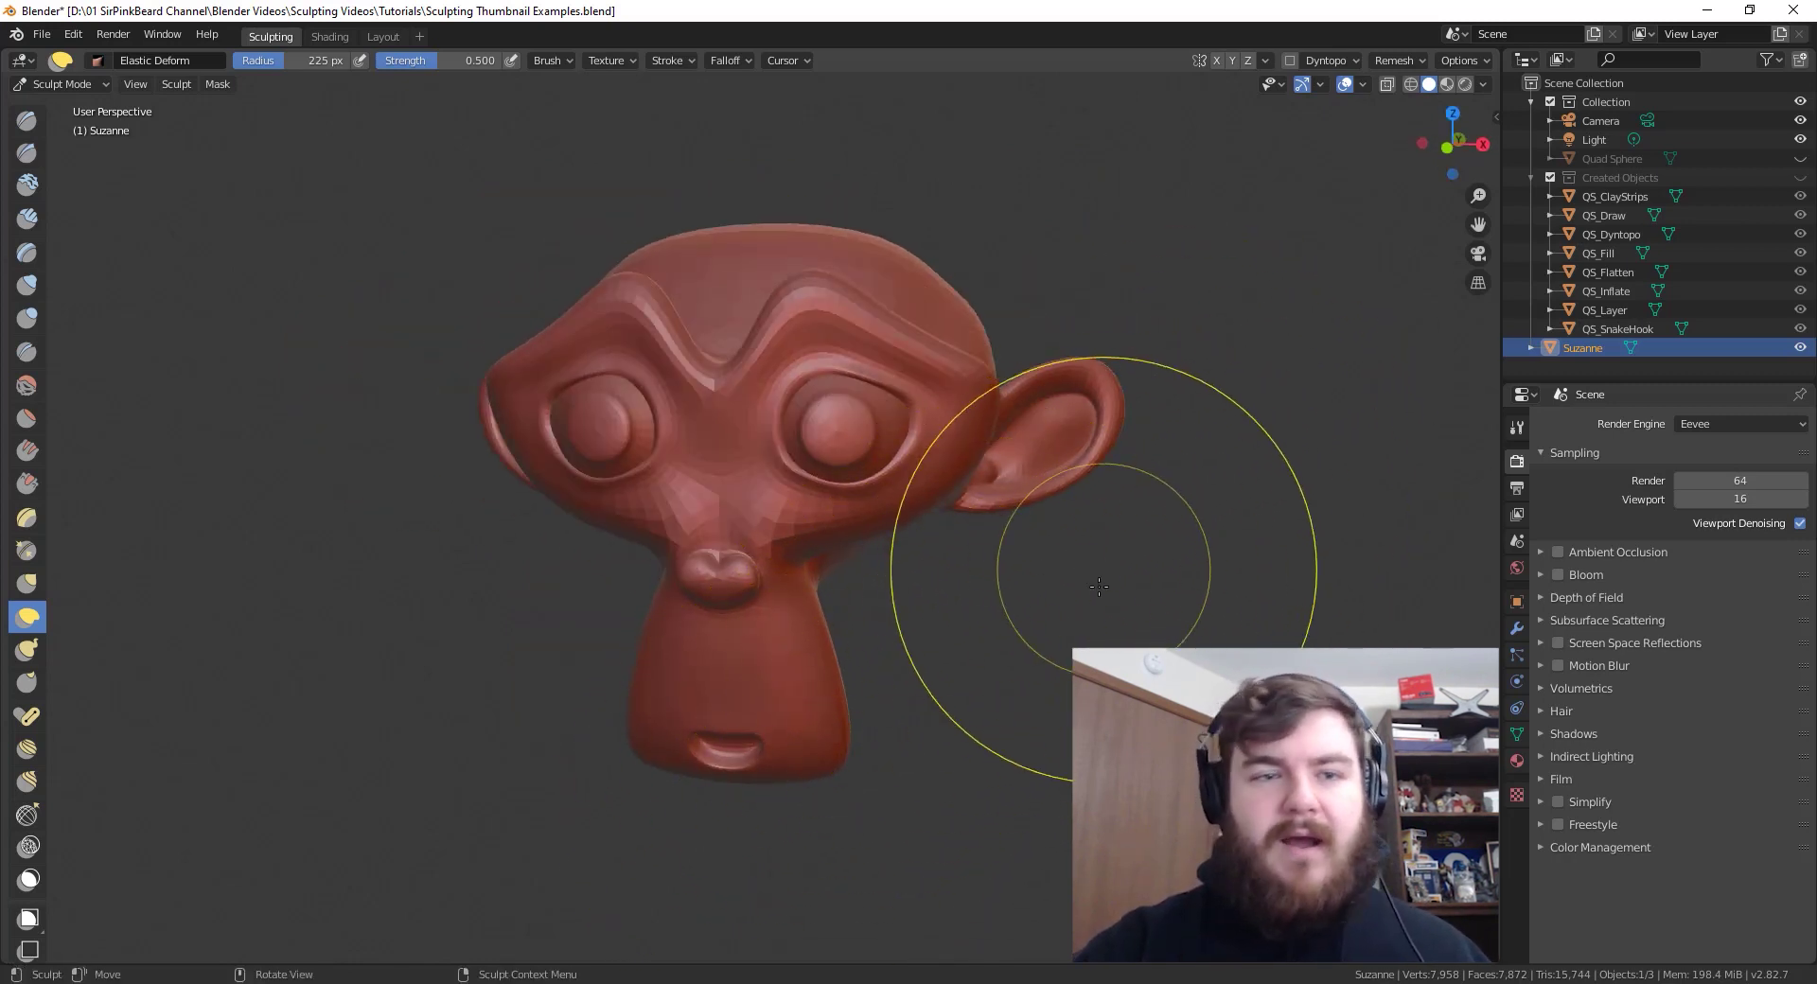
click(554, 61)
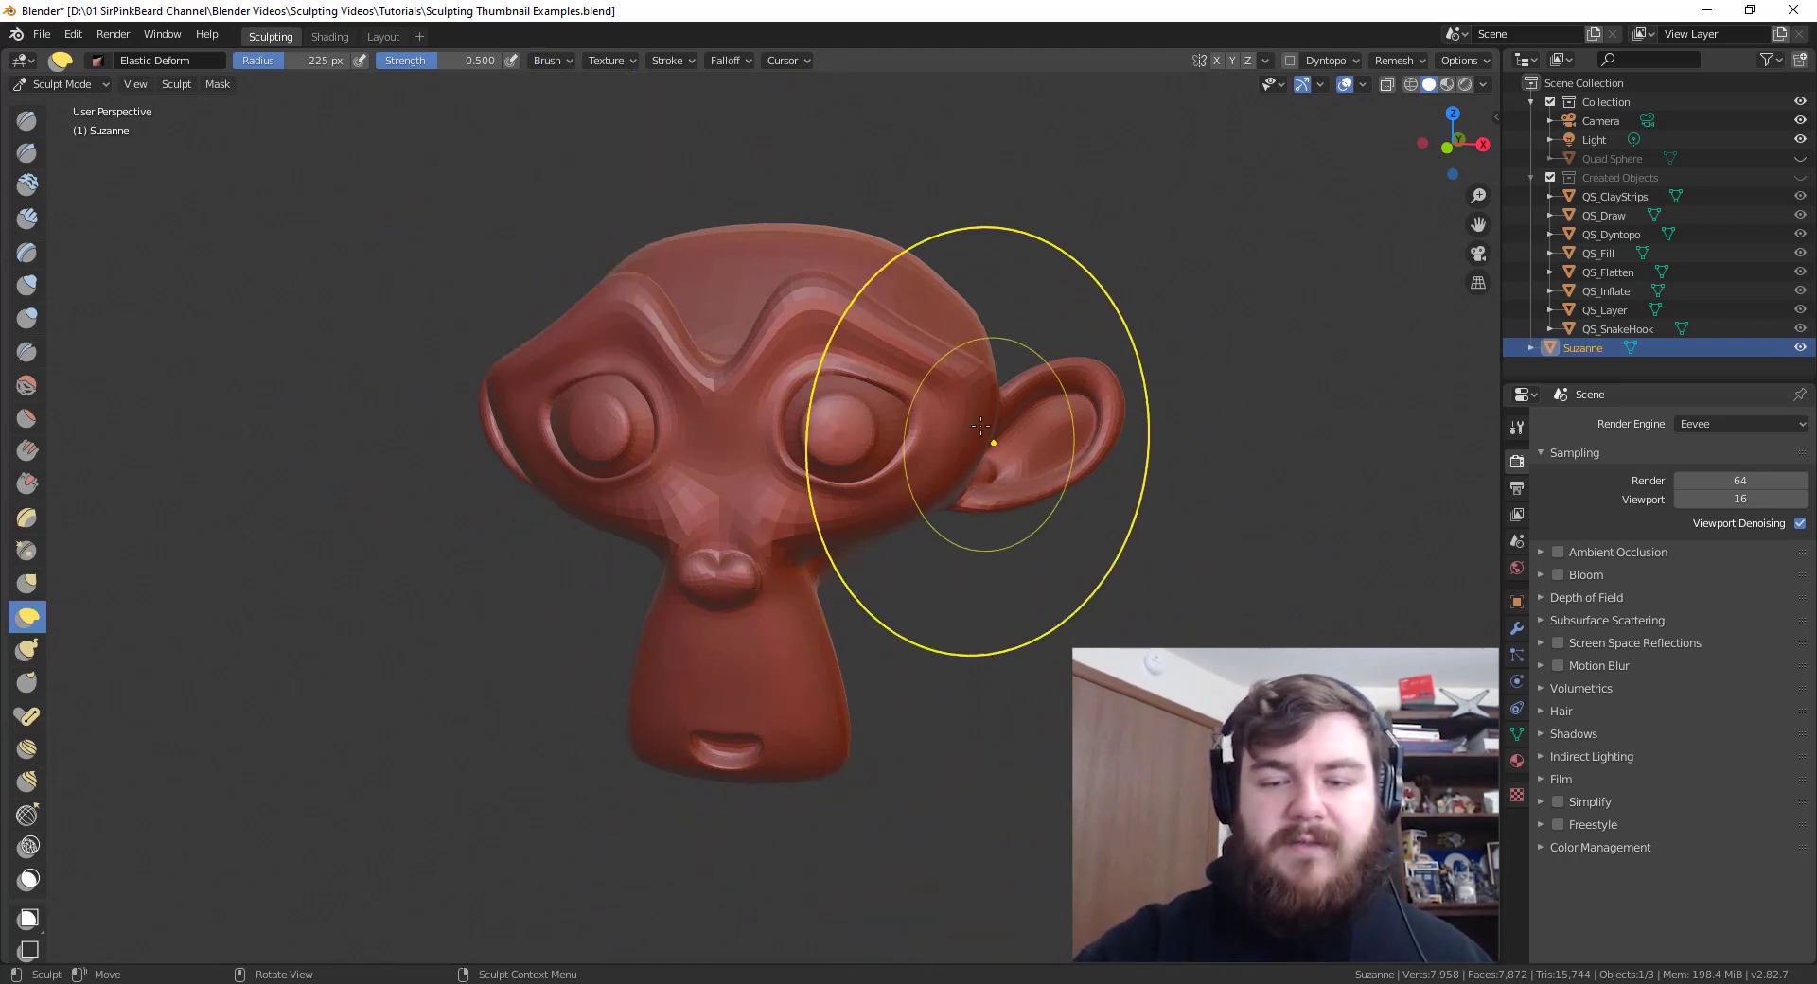
middle_drag(976, 417, 833, 710)
- Set the brush's Deformation to Bi-scale Grab and pull the opposite outer brow and eye area outward
click(609, 61)
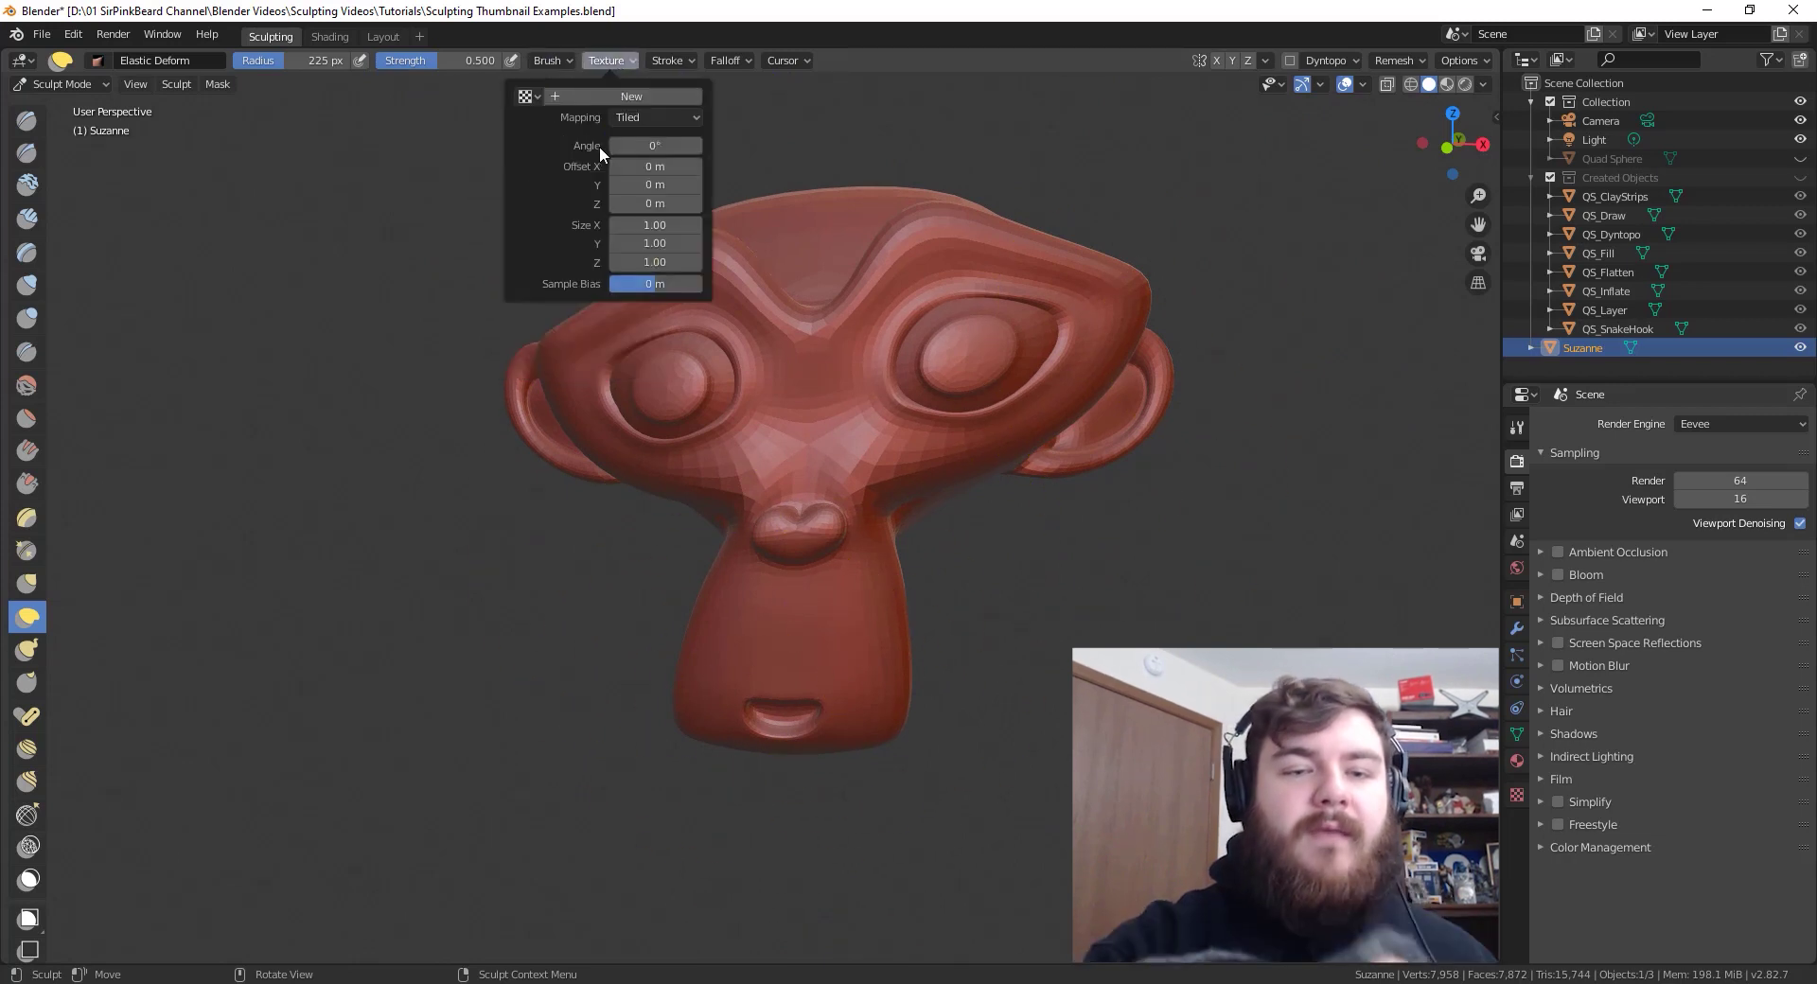
click(552, 61)
click(595, 195)
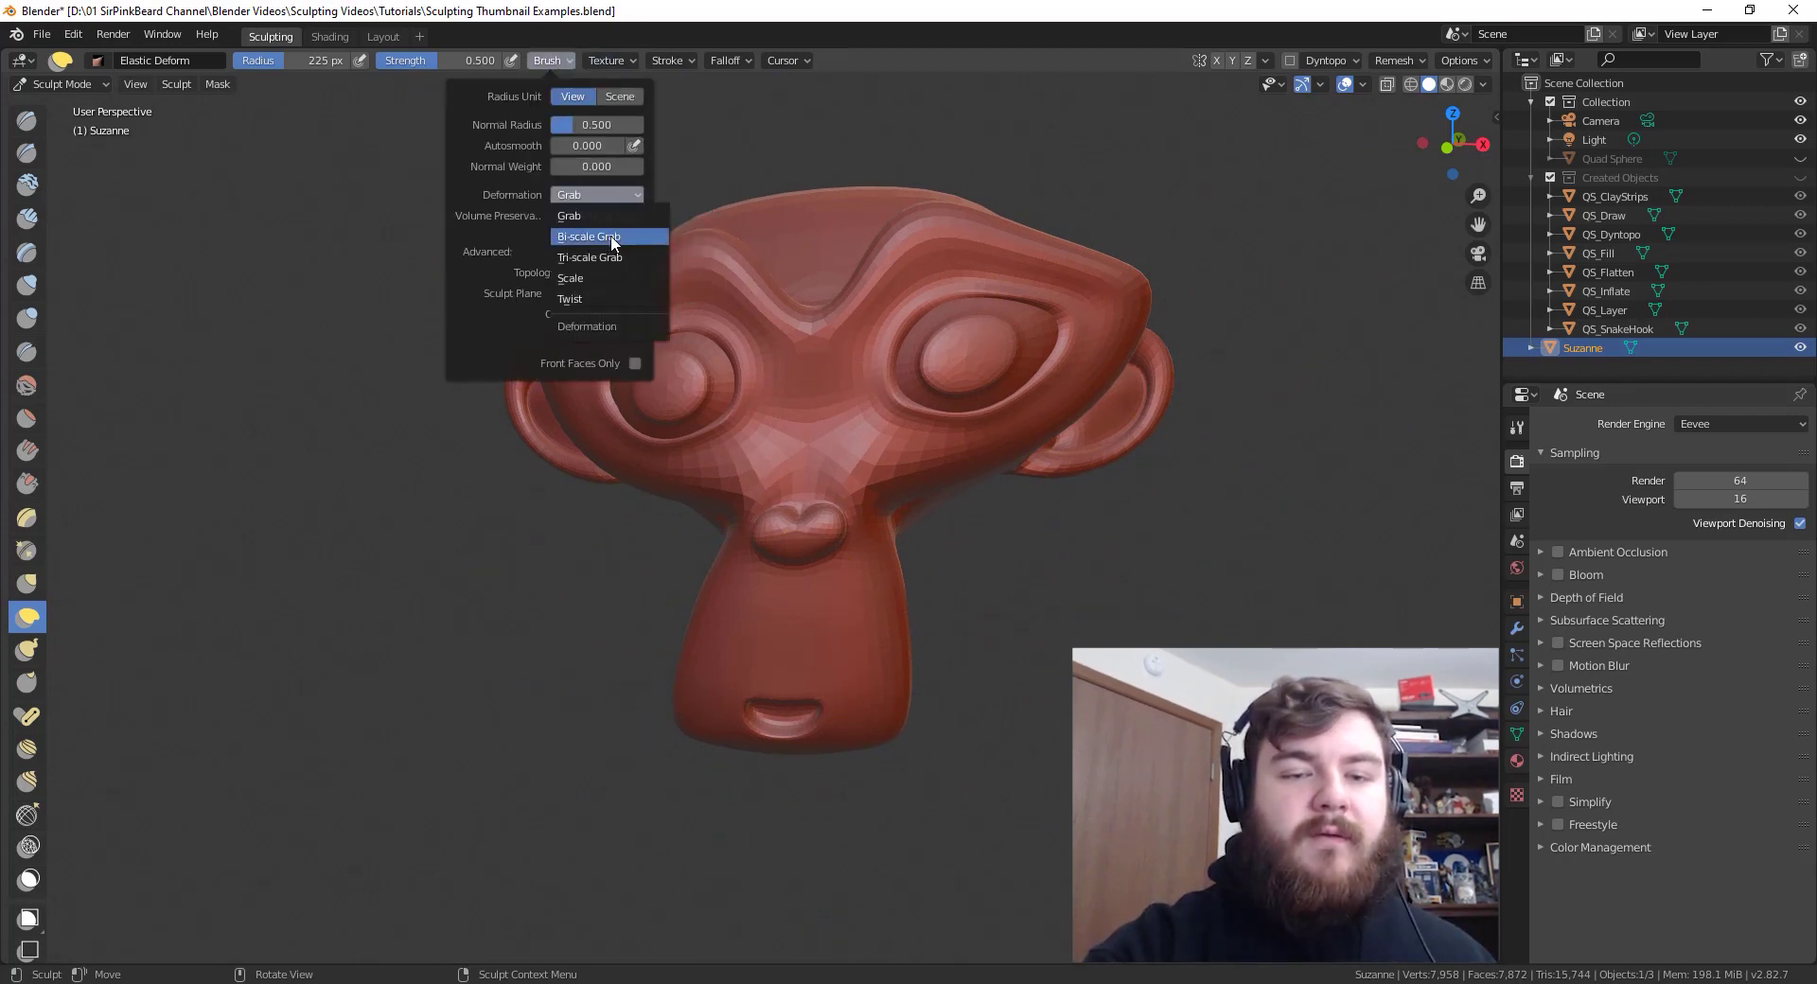
click(611, 236)
drag(561, 345, 435, 303)
mouse_move(963, 519)
middle_down()
mouse_move(984, 521)
mouse_move(799, 641)
middle_up()
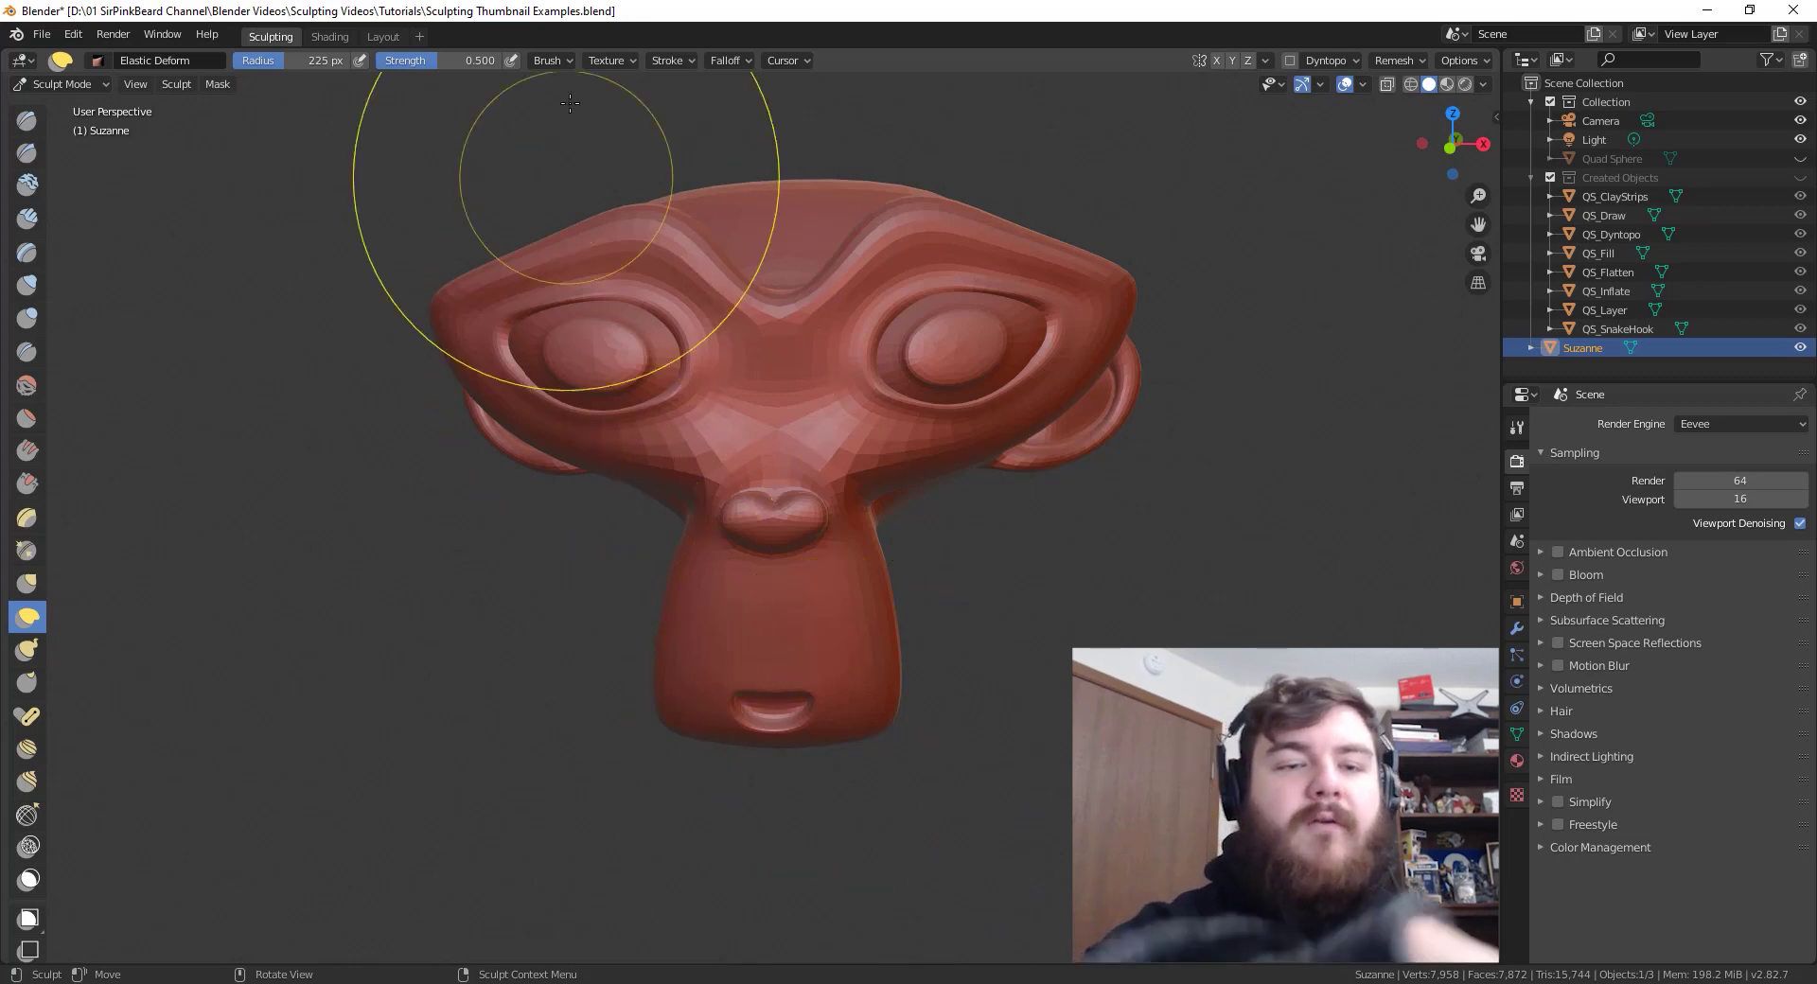
- Set the brush's Deformation to Tri-scale Grab and pull the side of the lower jaw
click(564, 60)
click(604, 193)
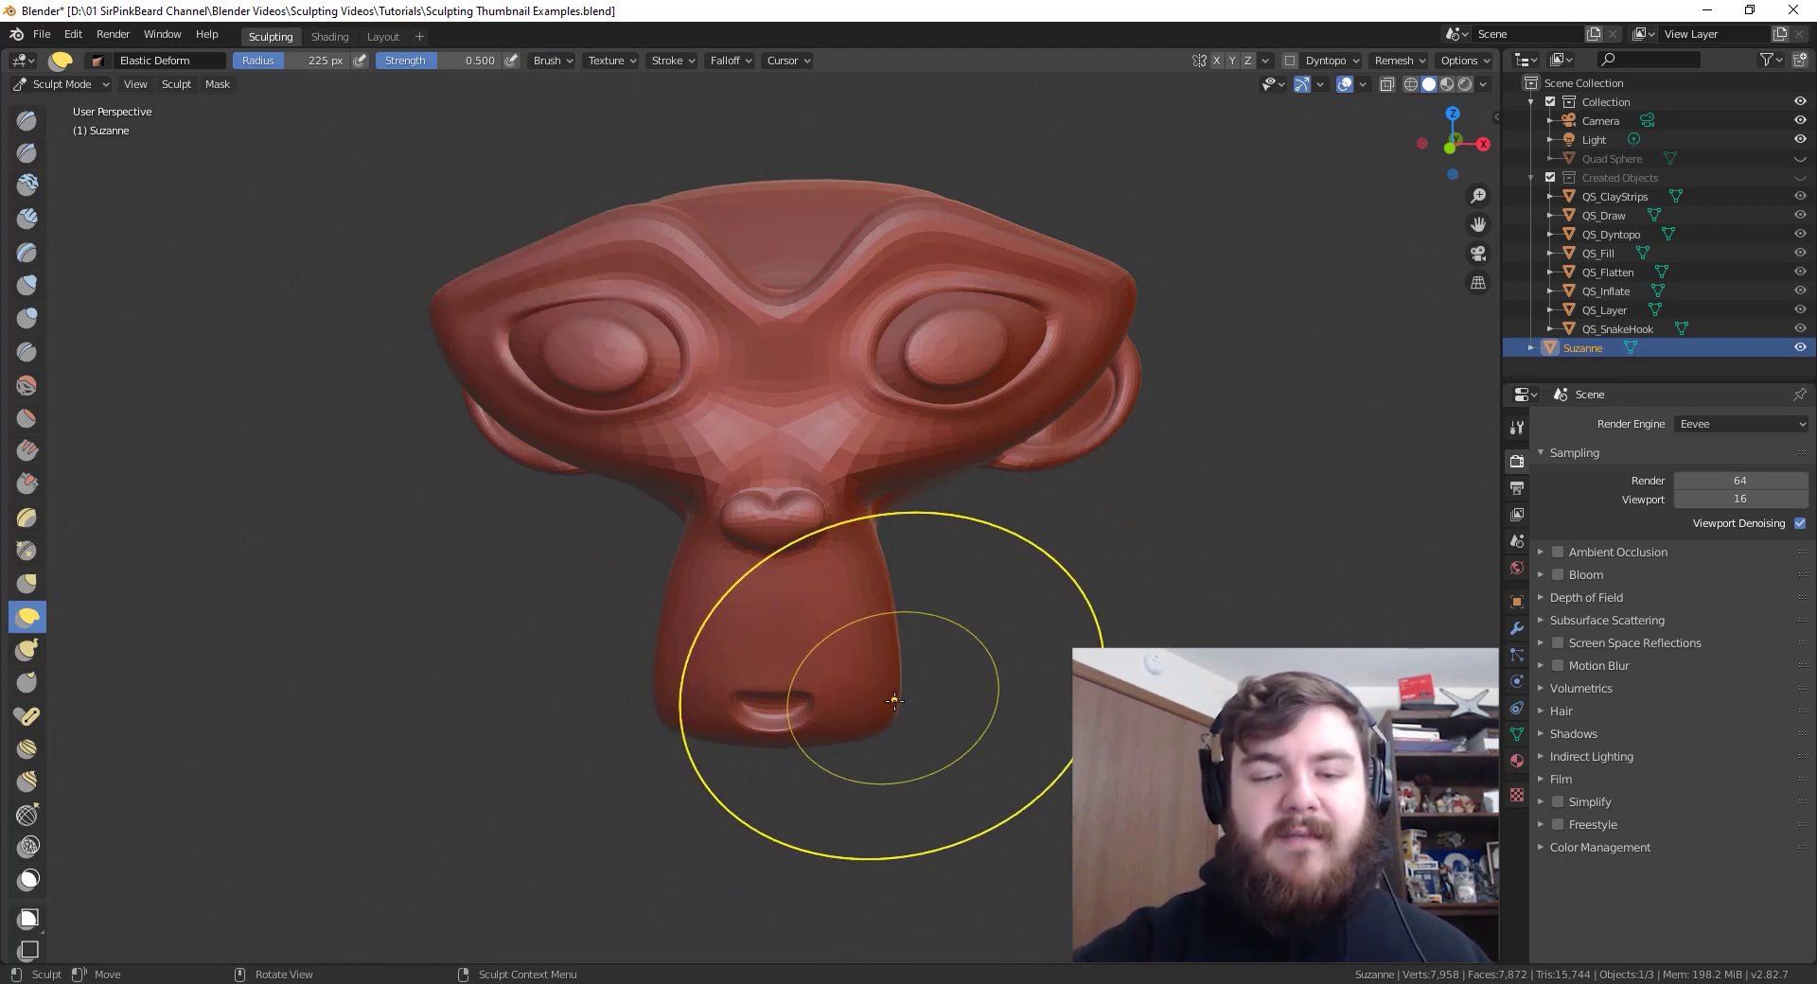
mouse_move(882, 787)
mouse_down()
mouse_move(746, 908)
mouse_move(975, 663)
mouse_move(900, 605)
mouse_move(842, 856)
mouse_move(984, 819)
mouse_move(757, 502)
mouse_move(1259, 454)
mouse_move(786, 653)
mouse_move(1170, 619)
mouse_move(1138, 609)
mouse_move(1112, 630)
mouse_up()
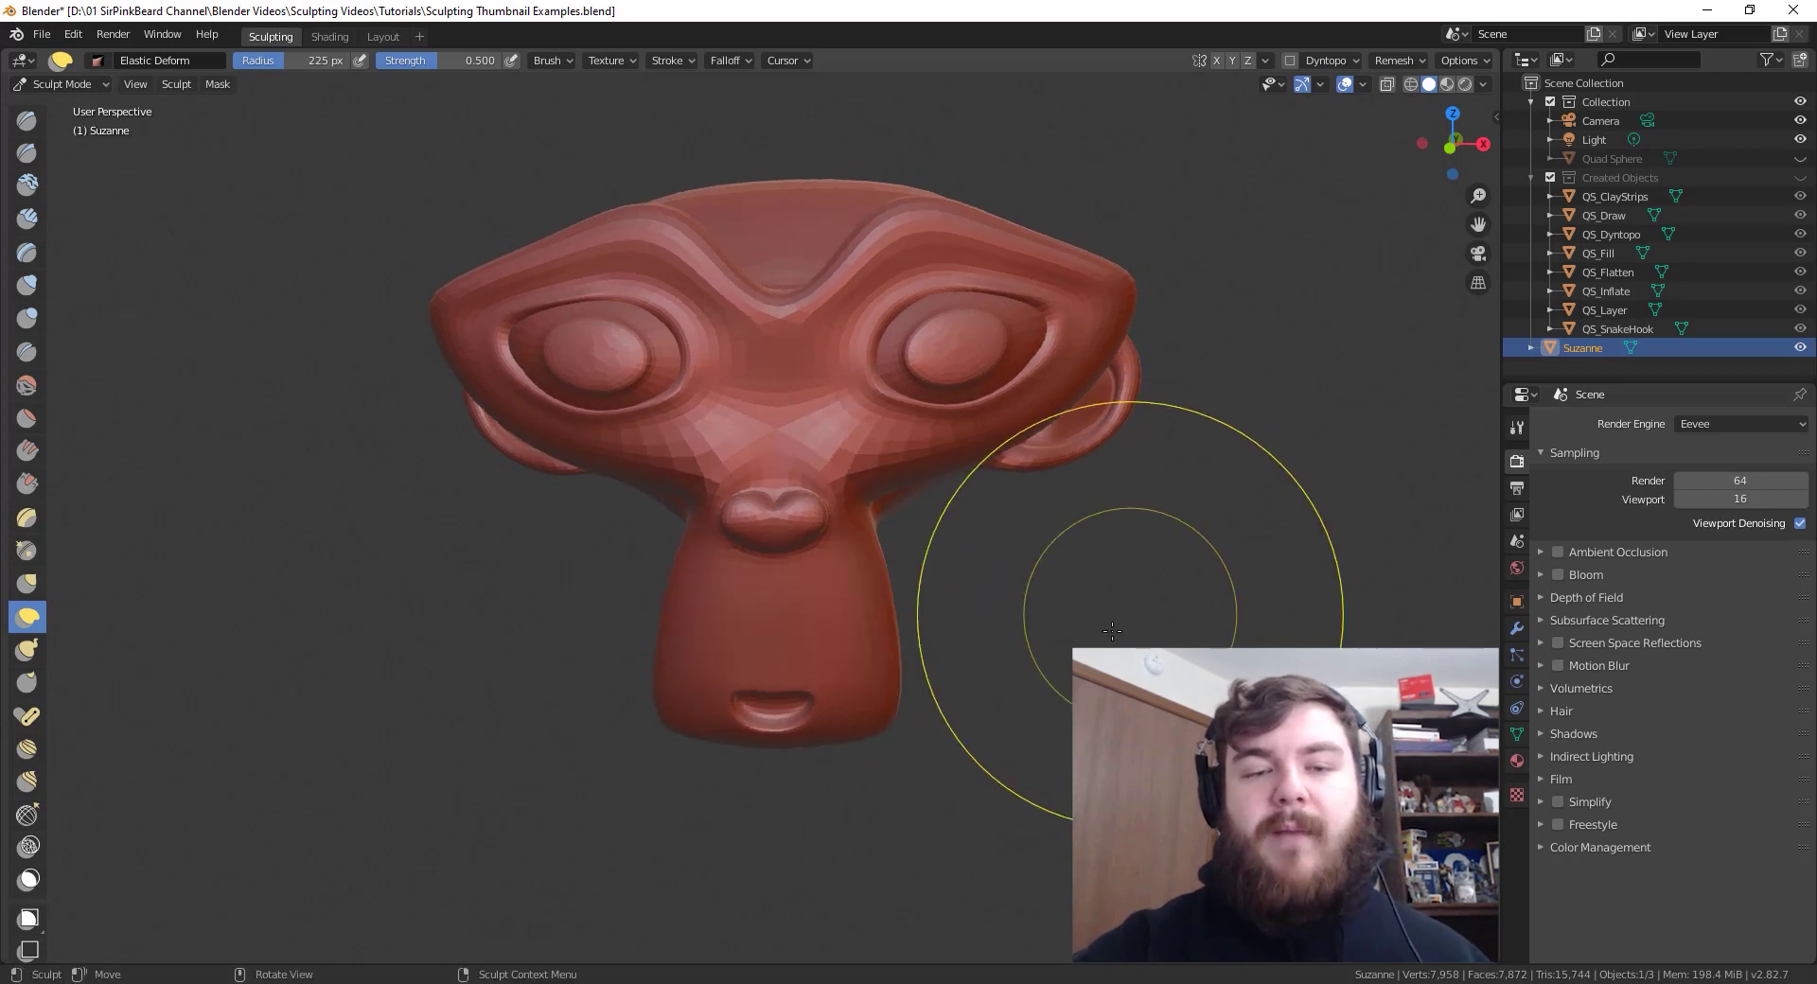
- Set the brush's Deformation to Scale and enlarge the nose
click(554, 61)
click(594, 195)
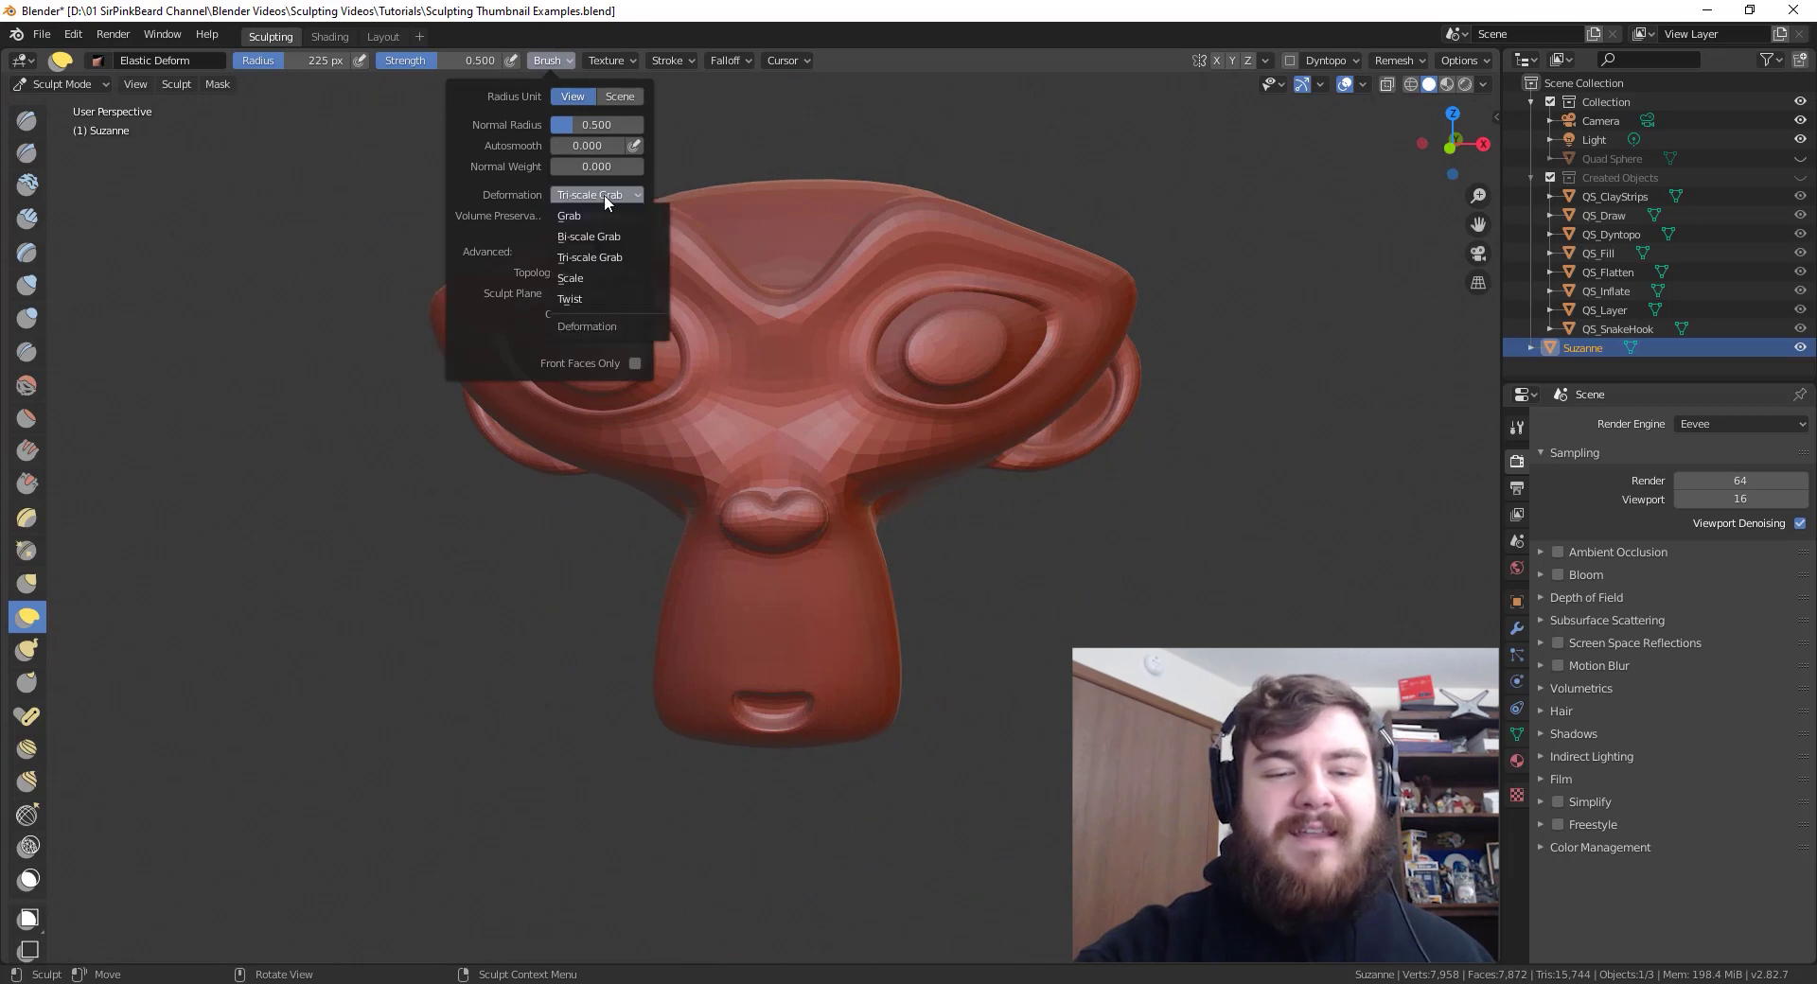
click(620, 277)
mouse_move(771, 479)
middle_down()
mouse_move(933, 632)
mouse_move(832, 587)
mouse_move(856, 611)
mouse_move(747, 388)
mouse_move(795, 405)
middle_up()
click(549, 62)
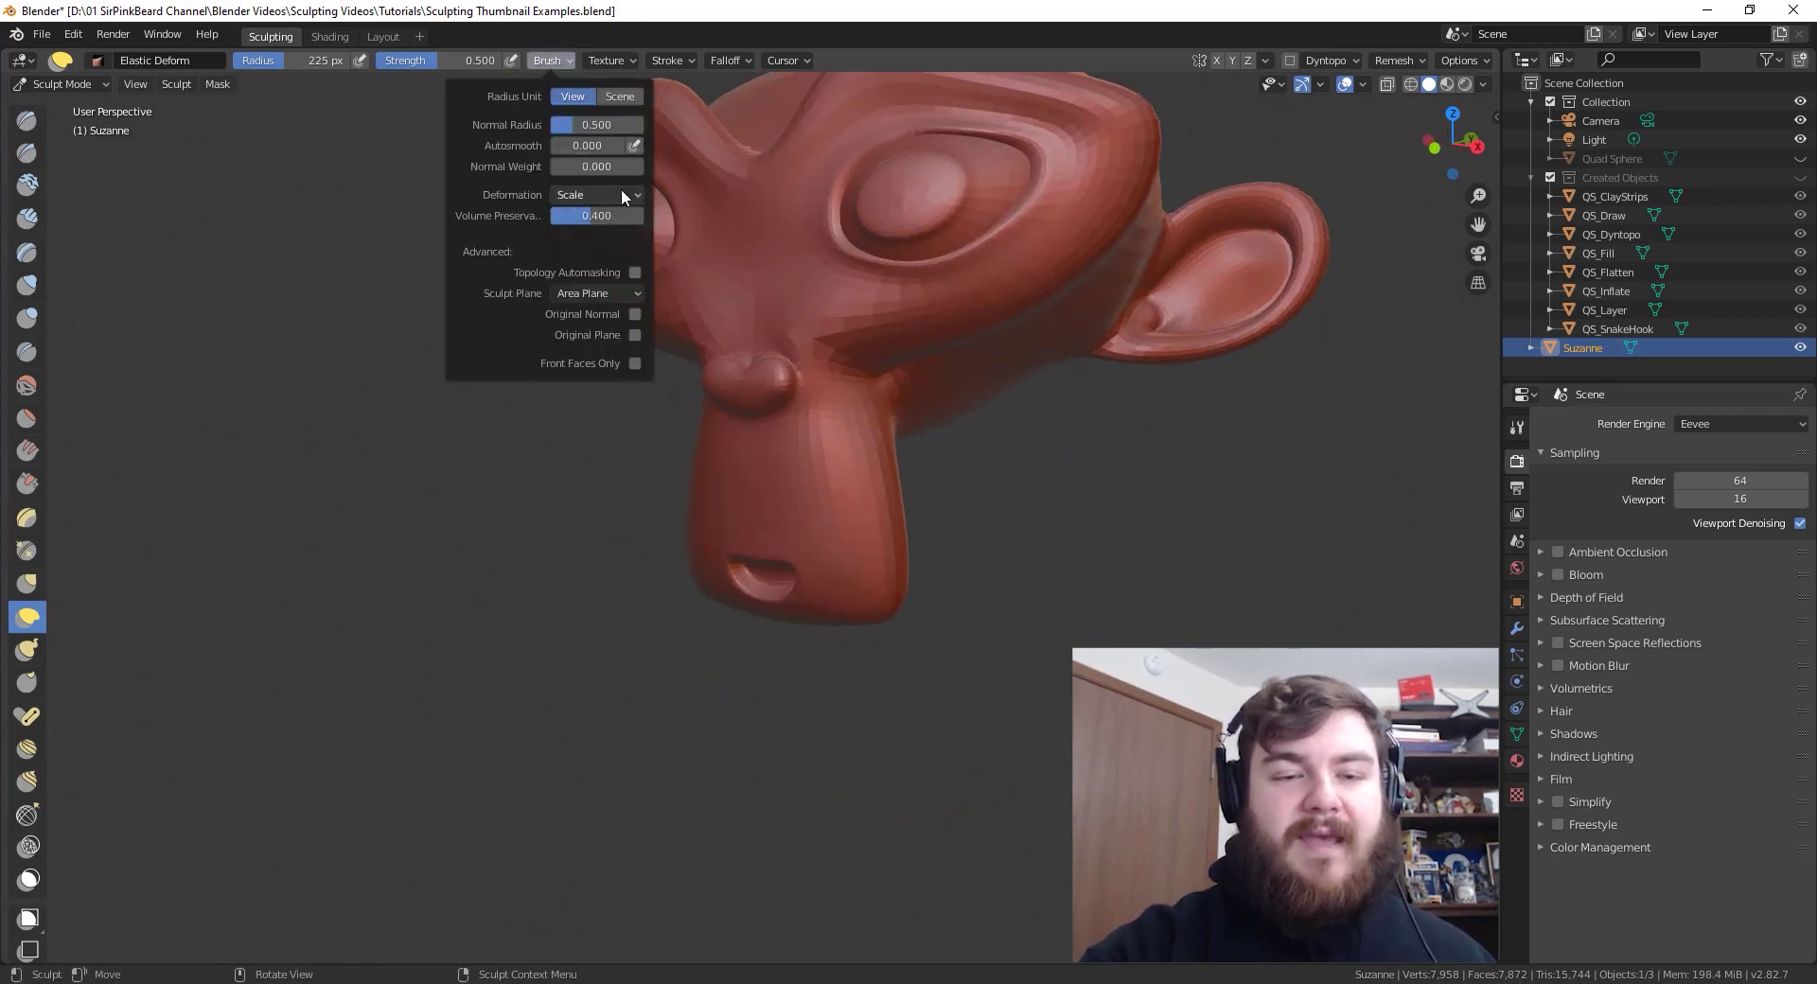
mouse_move(785, 394)
mouse_down()
mouse_move(805, 412)
mouse_move(970, 272)
mouse_move(846, 362)
mouse_move(781, 461)
mouse_up()
mouse_move(832, 391)
mouse_down()
mouse_move(762, 440)
mouse_move(731, 389)
mouse_up()
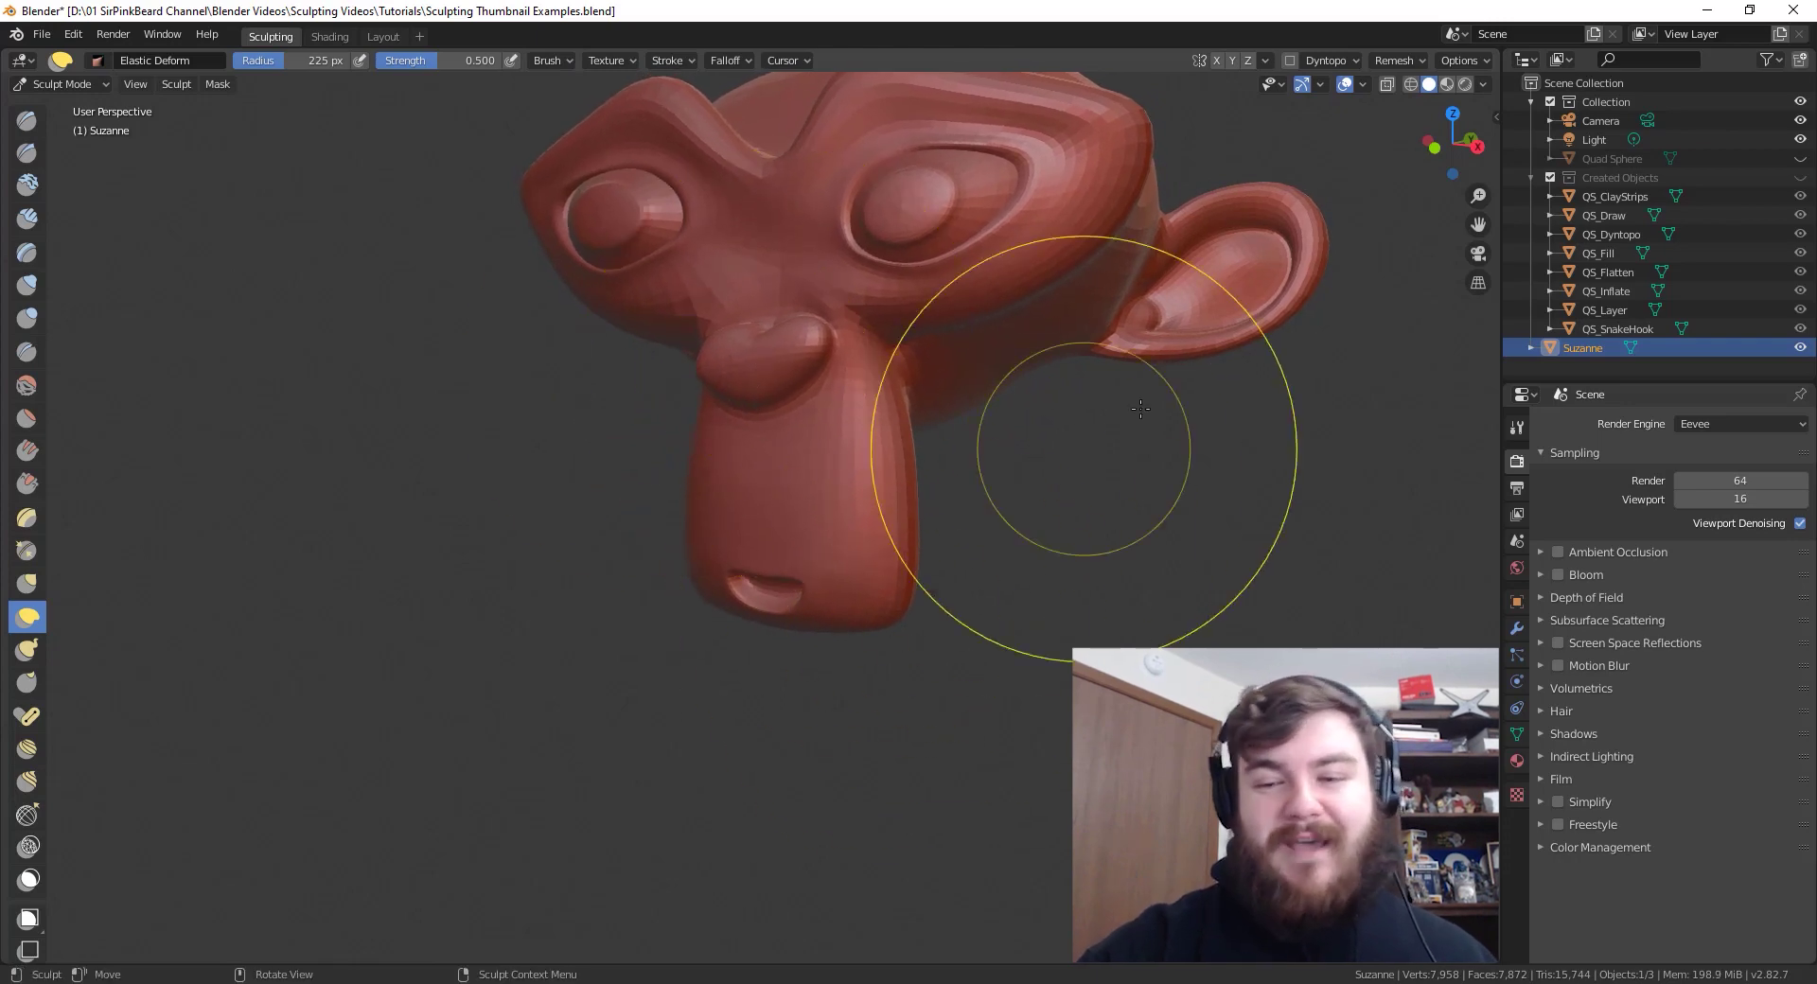
- Enlarge the ear and eye on one side with the Scale deformation, and try it on the muzzle
drag(1207, 301, 1330, 281)
mouse_move(1329, 281)
middle_down()
mouse_move(1274, 449)
mouse_move(1184, 352)
middle_up()
drag(965, 244, 1168, 19)
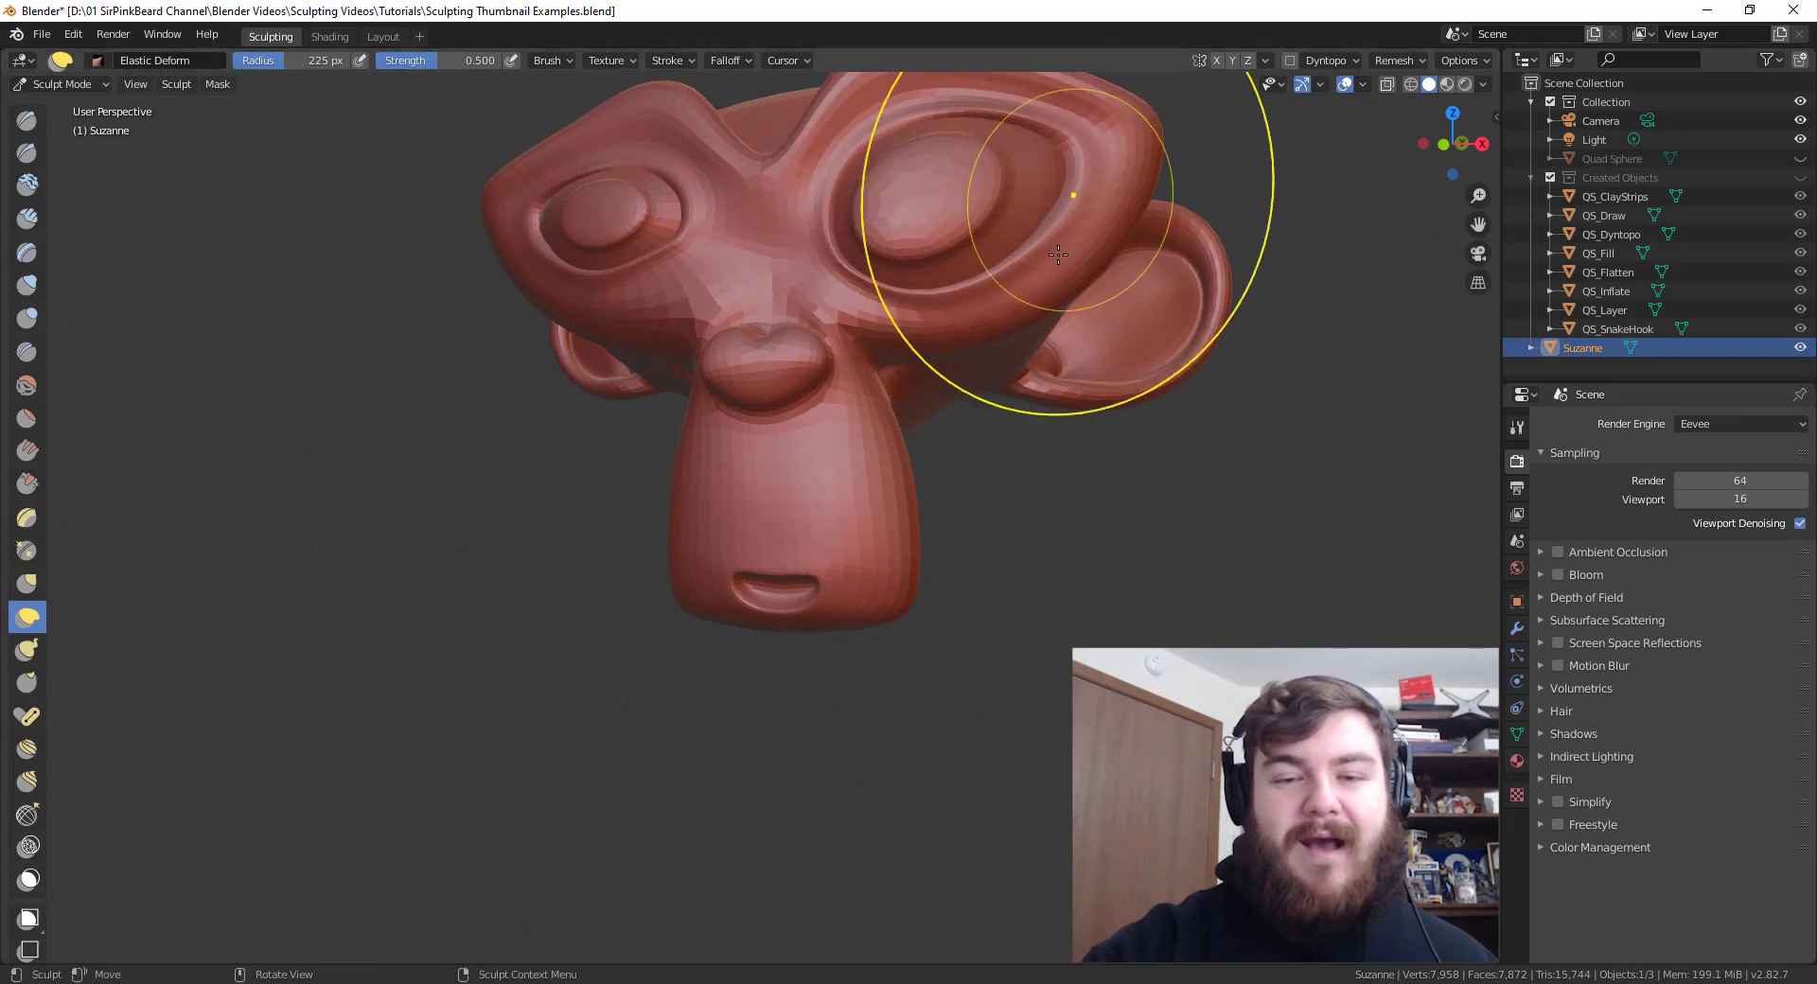
middle_drag(1060, 271, 531, 157)
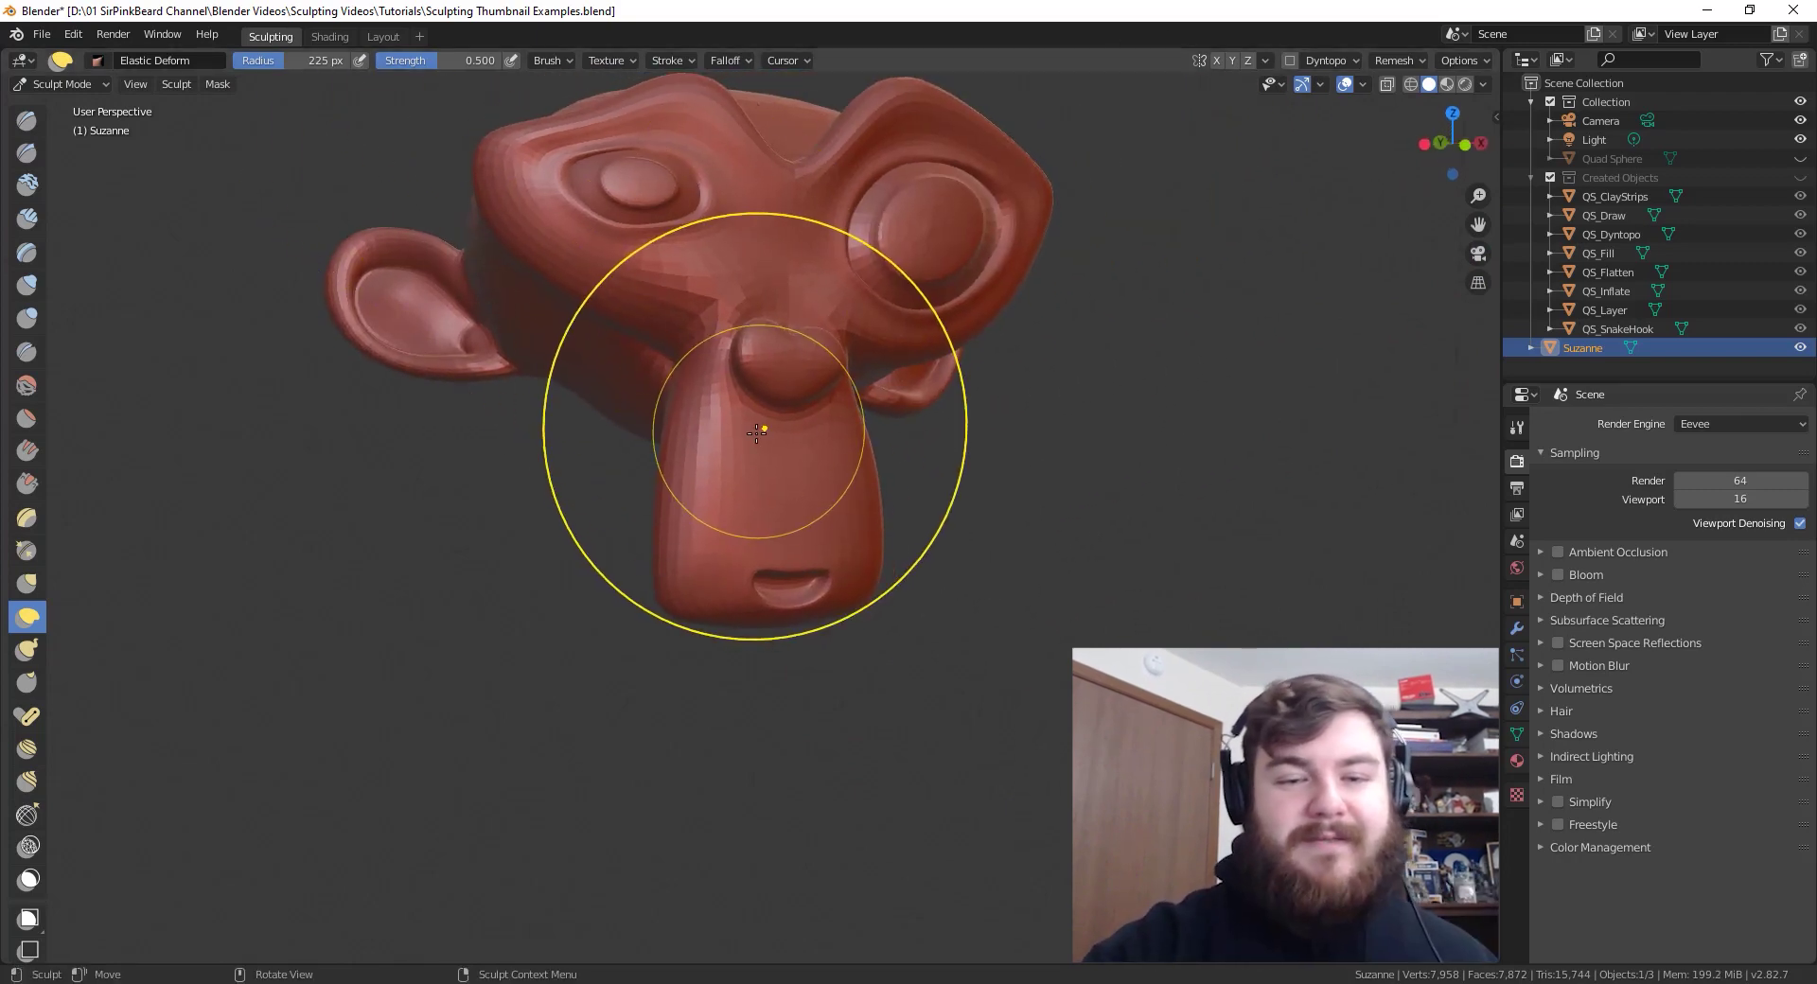
middle_drag(923, 535, 876, 558)
drag(868, 555, 857, 554)
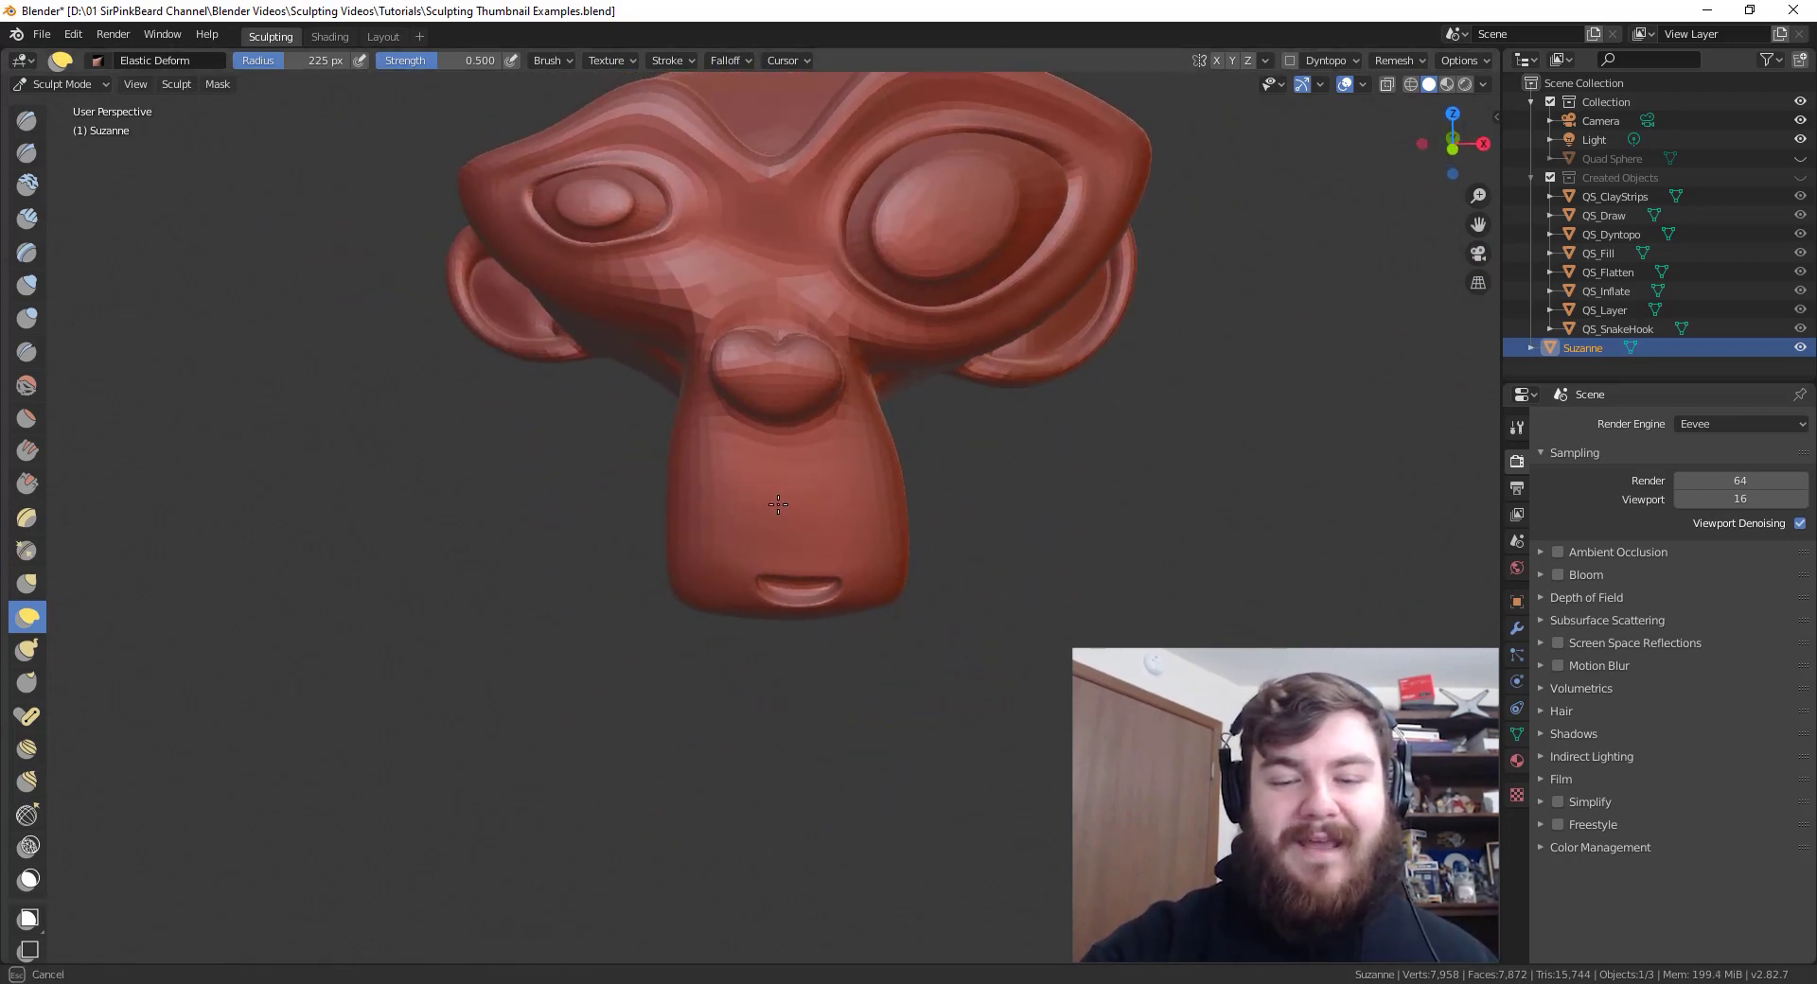
- Set the brush's Volume Preservation to 0.900 and test scaling on the ear, undoing the stroke
click(552, 60)
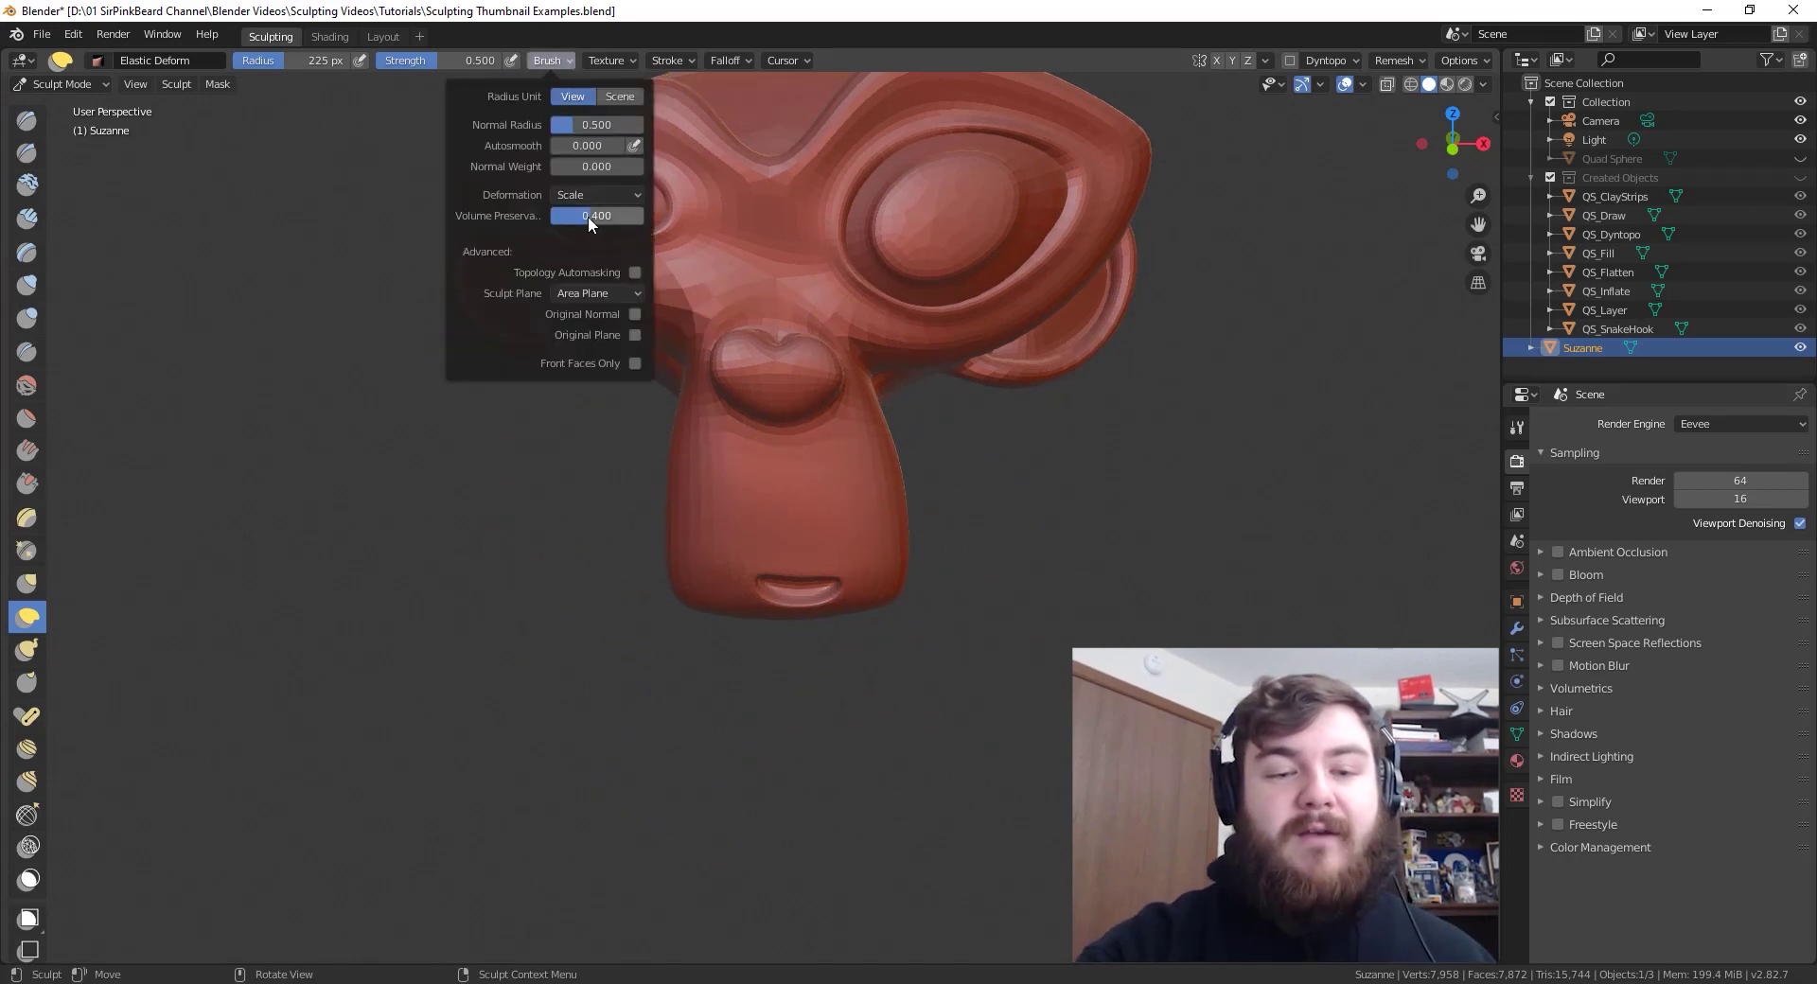
drag(588, 215, 662, 226)
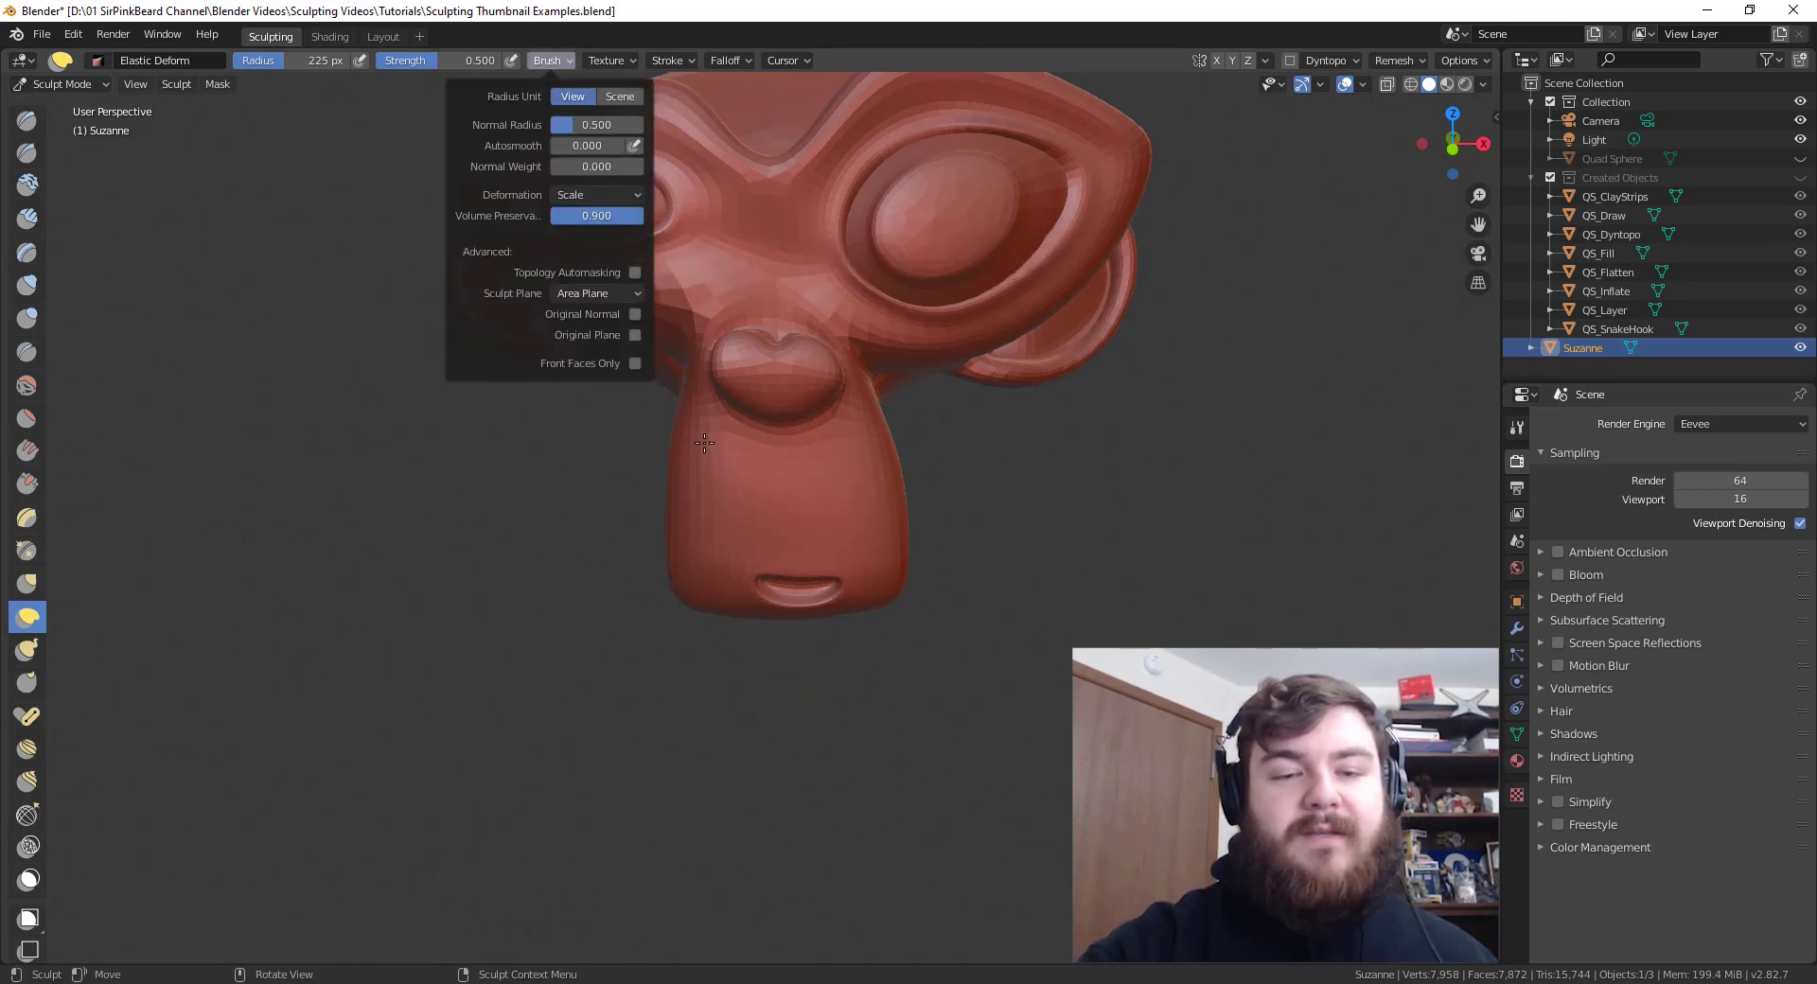
drag(1018, 568, 1168, 521)
middle_drag(1158, 527, 1102, 559)
mouse_move(1320, 343)
shift+middle_down()
mouse_move(1126, 447)
mouse_move(966, 502)
shift+middle_up()
mouse_move(907, 435)
mouse_down()
mouse_move(664, 649)
mouse_move(806, 582)
mouse_move(975, 454)
mouse_move(890, 553)
mouse_up()
key(ctrl+z)
- Set the brush's Volume Preservation to 0.126 and test scaling the ear, undoing the strokes
click(549, 59)
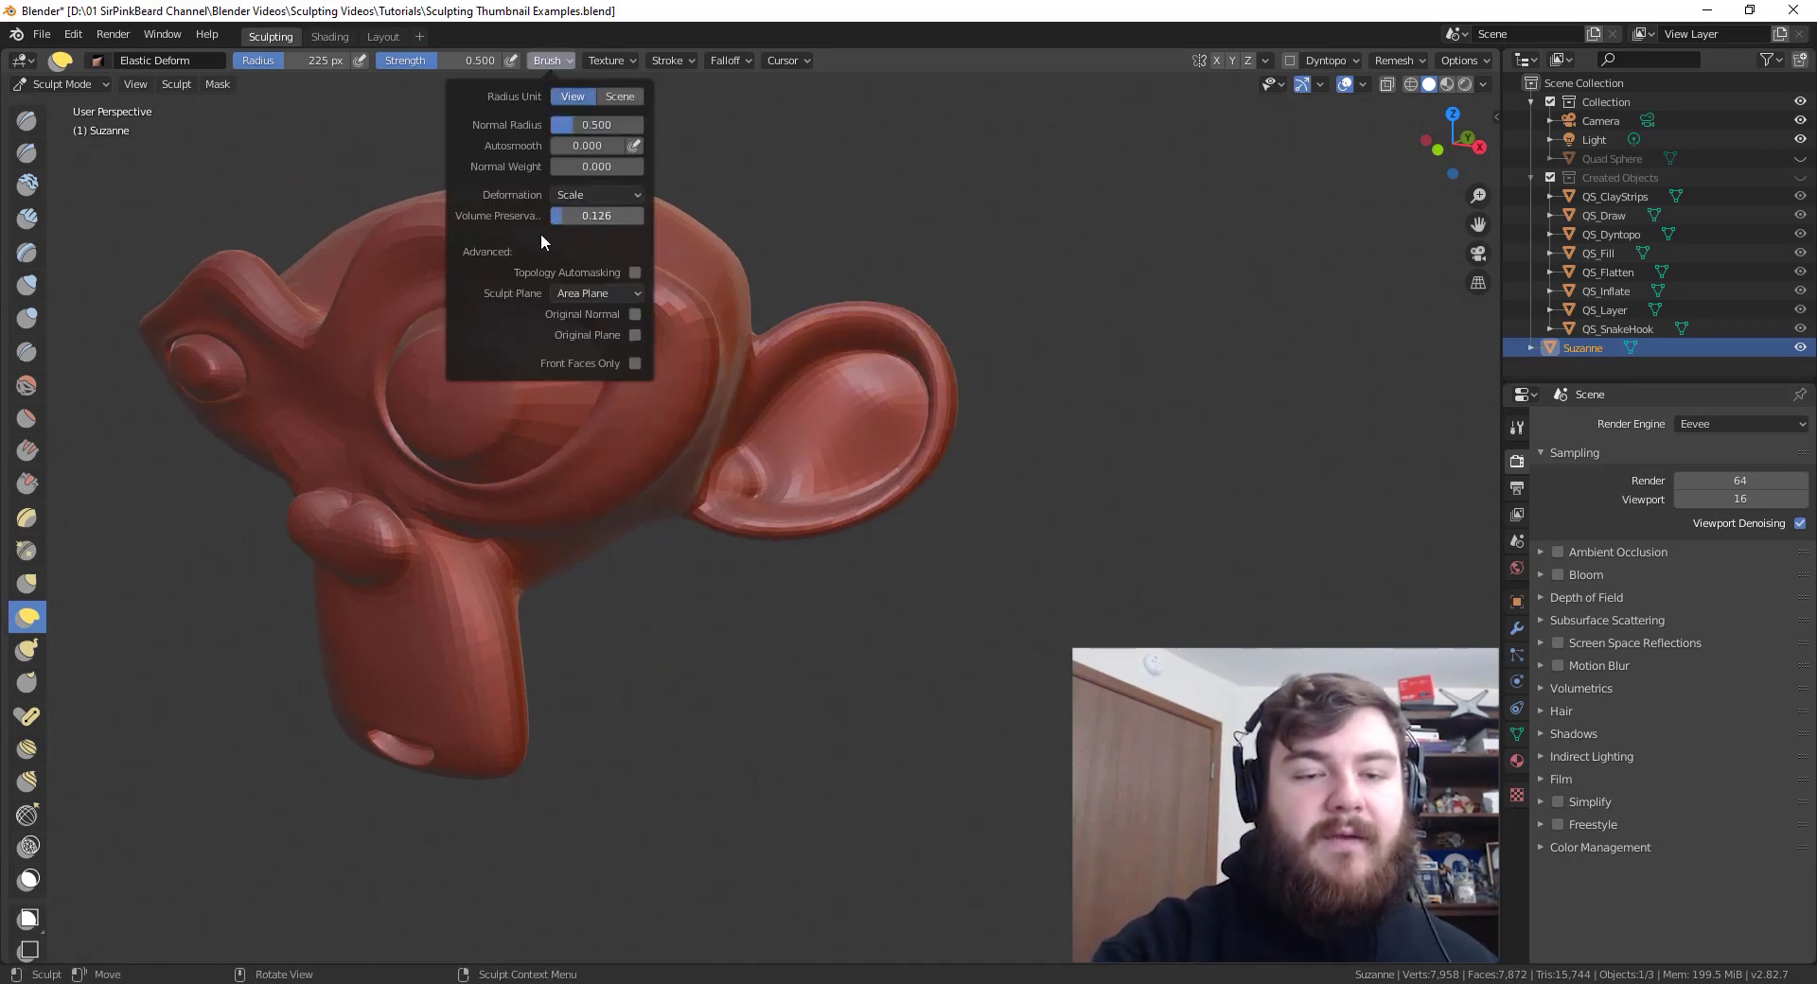
mouse_move(832, 448)
mouse_down()
mouse_move(909, 416)
mouse_move(535, 772)
mouse_up()
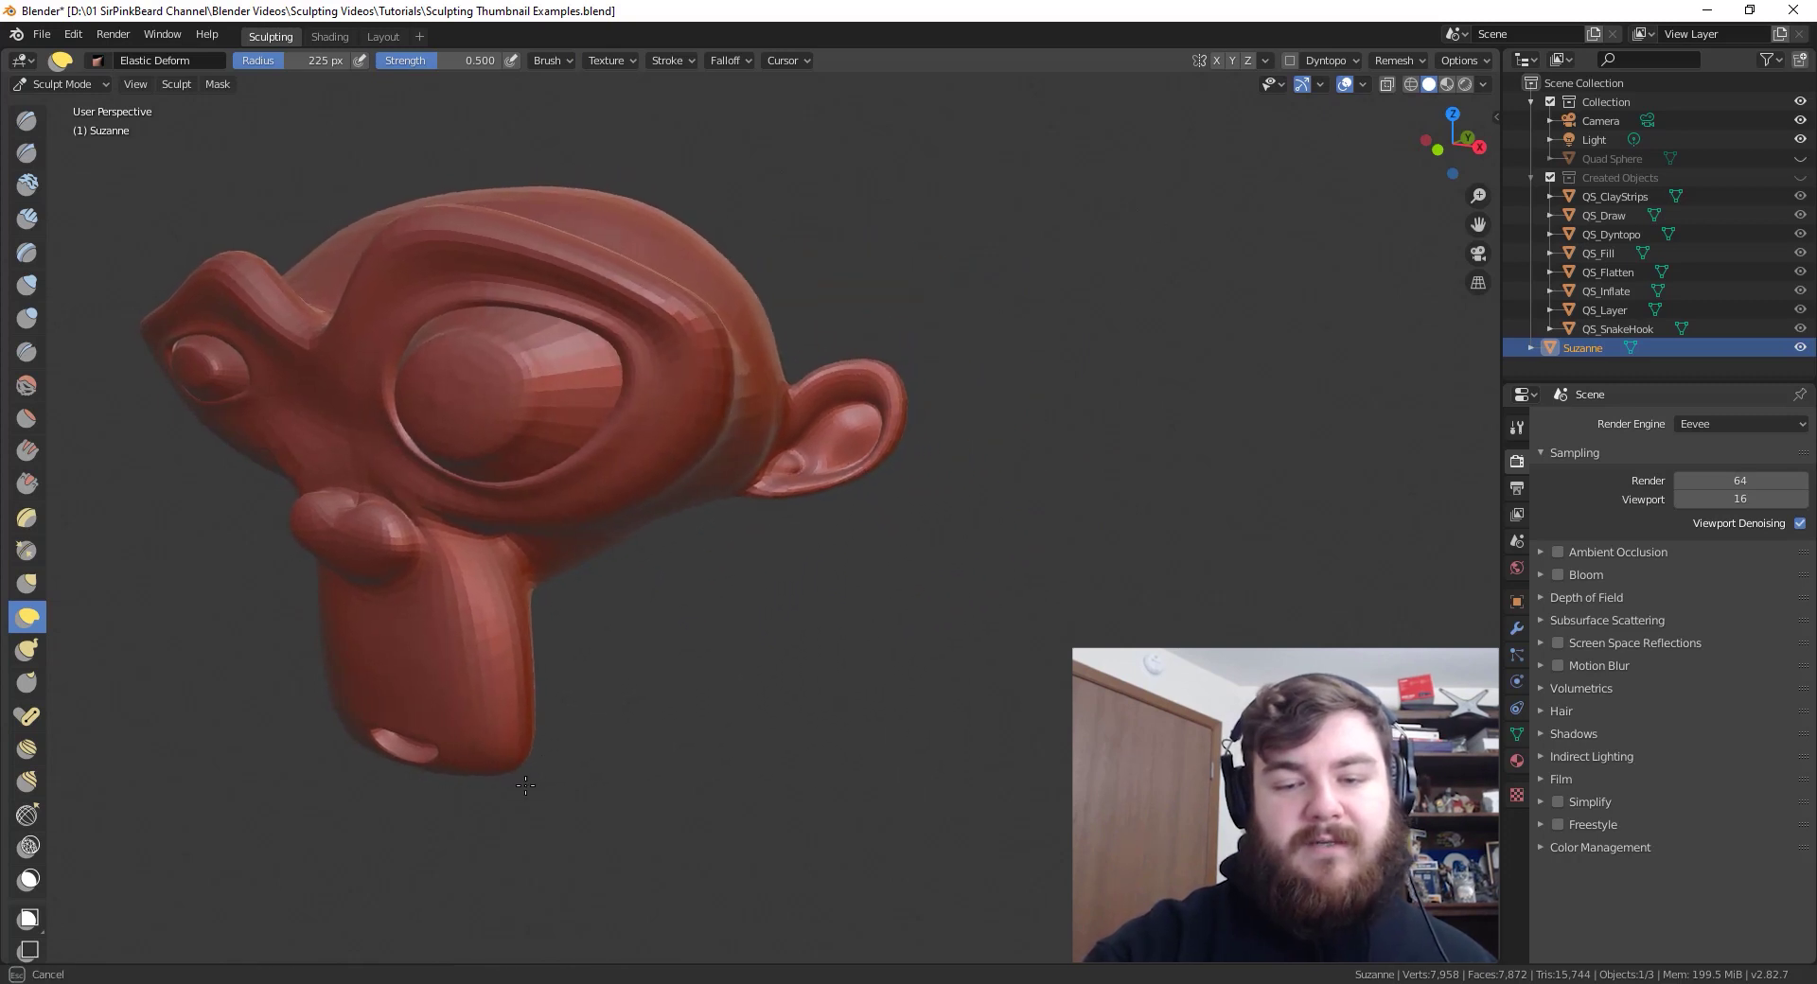
drag(532, 779, 1265, 256)
key(ctrl+z)
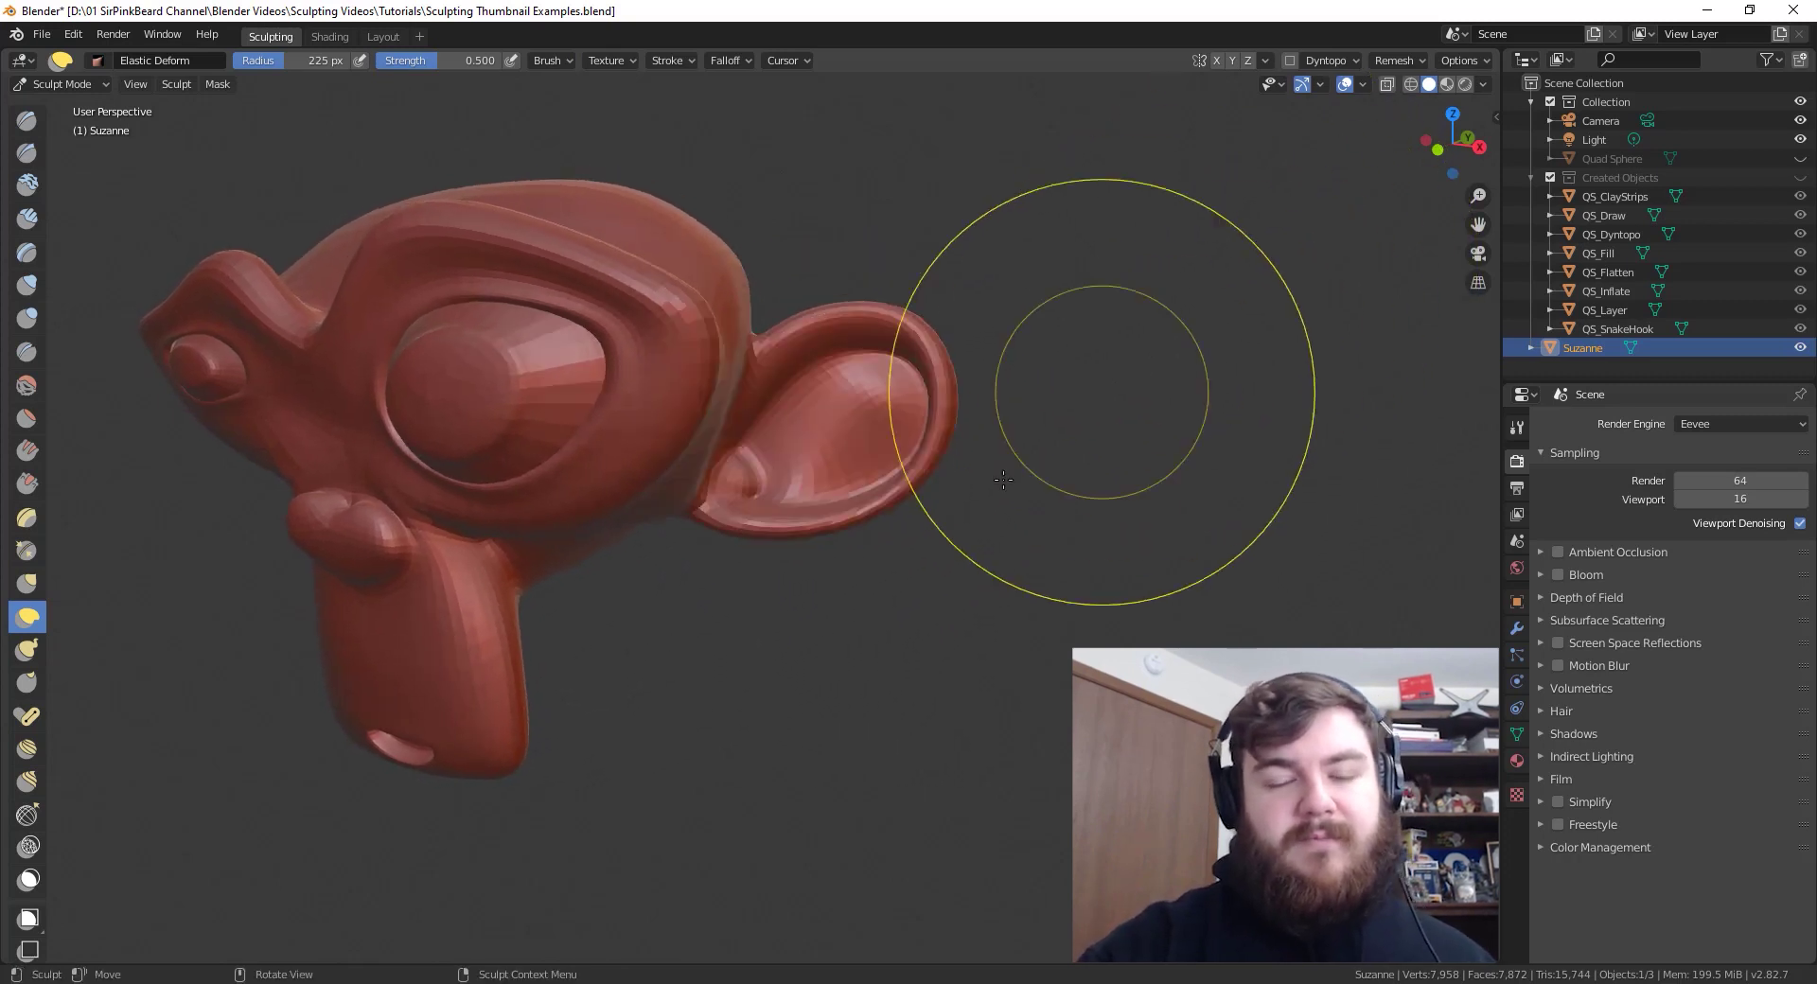
key(ctrl+z)
- Set the brush's Volume Preservation to 0.4 and its Deformation to Twist
click(549, 59)
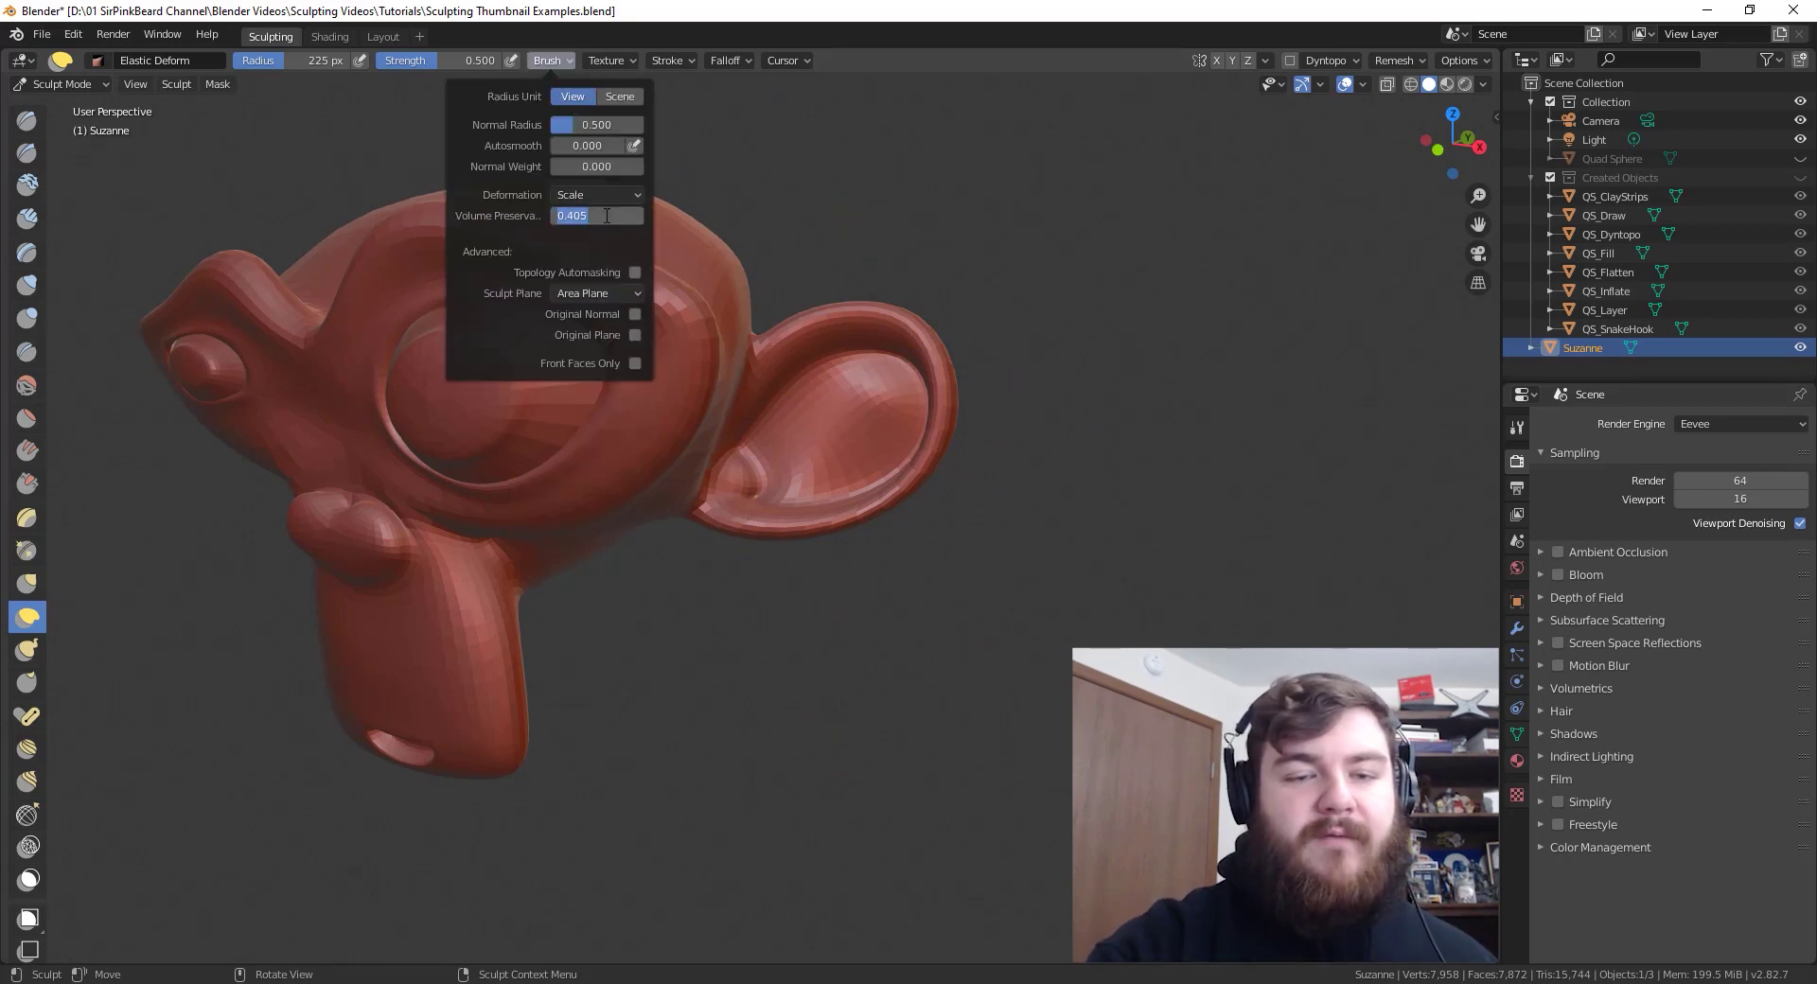
text(.4)
key(Return)
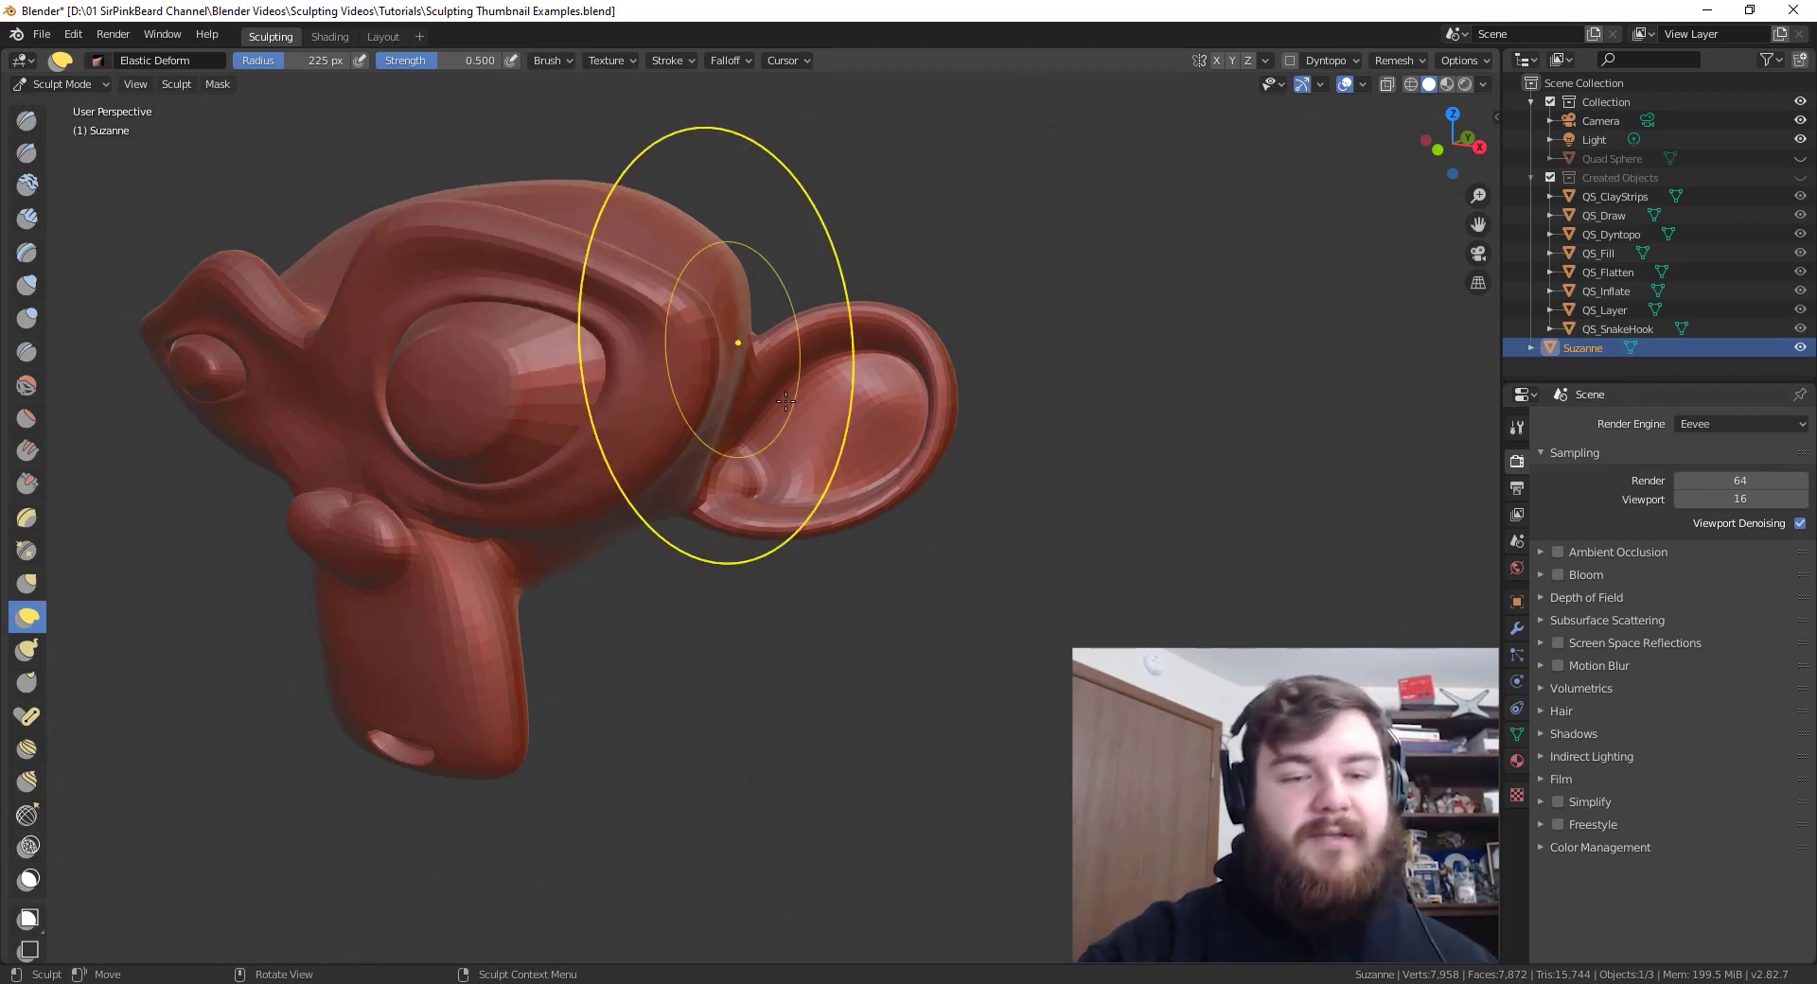
click(549, 59)
click(623, 195)
click(632, 299)
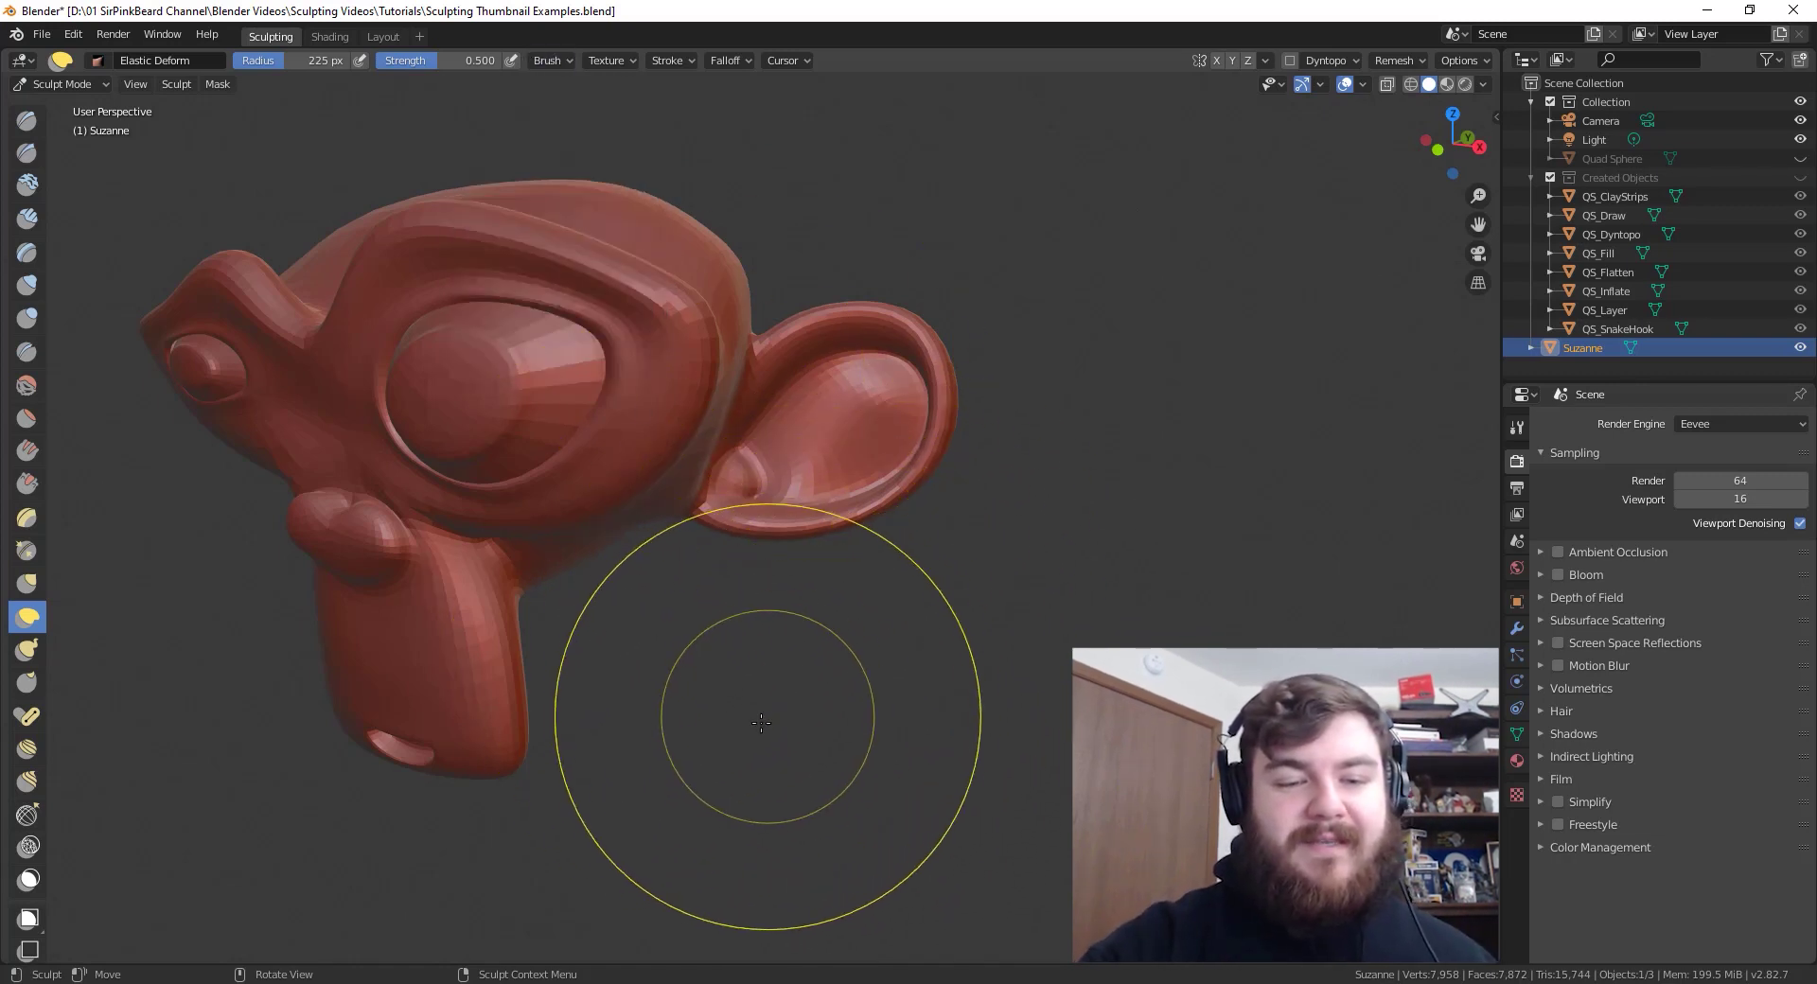
- Twist the lower muzzle around the mouth, reducing the brush radius to 108 px and undoing one unwanted stroke
shift+middle_drag(750, 795, 985, 476)
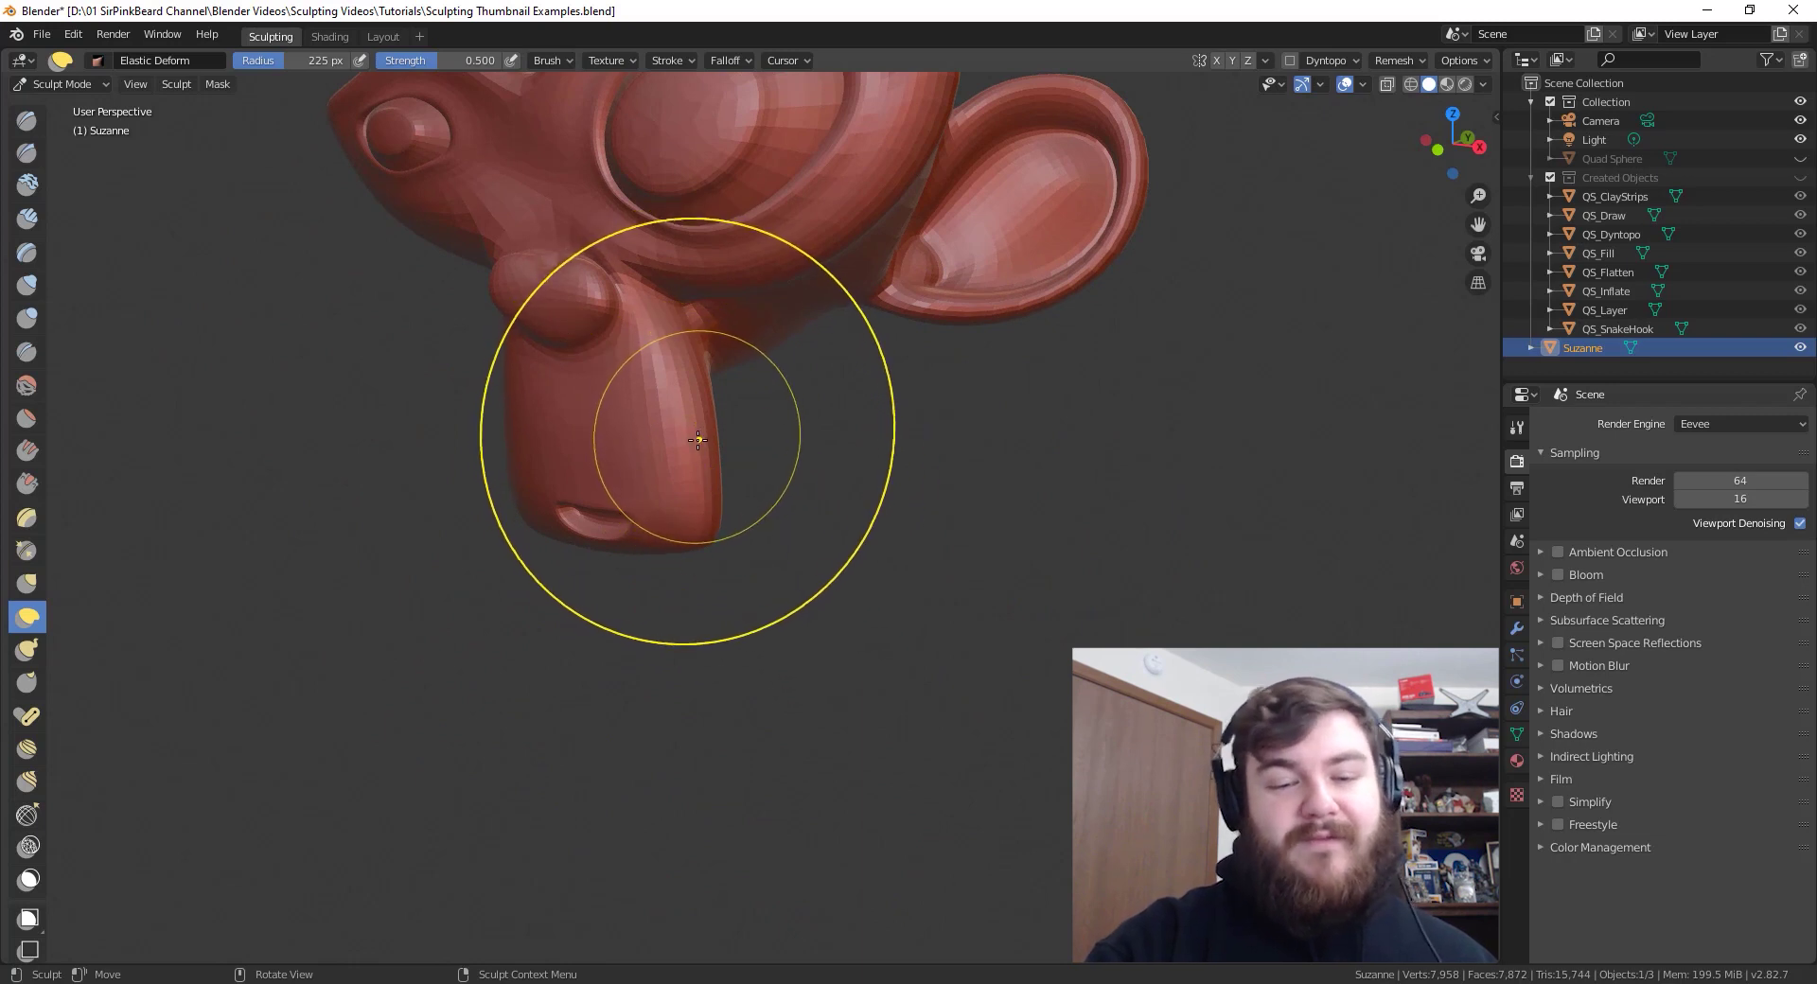
mouse_move(684, 443)
mouse_down()
mouse_move(601, 483)
mouse_move(842, 558)
mouse_up()
key(f)
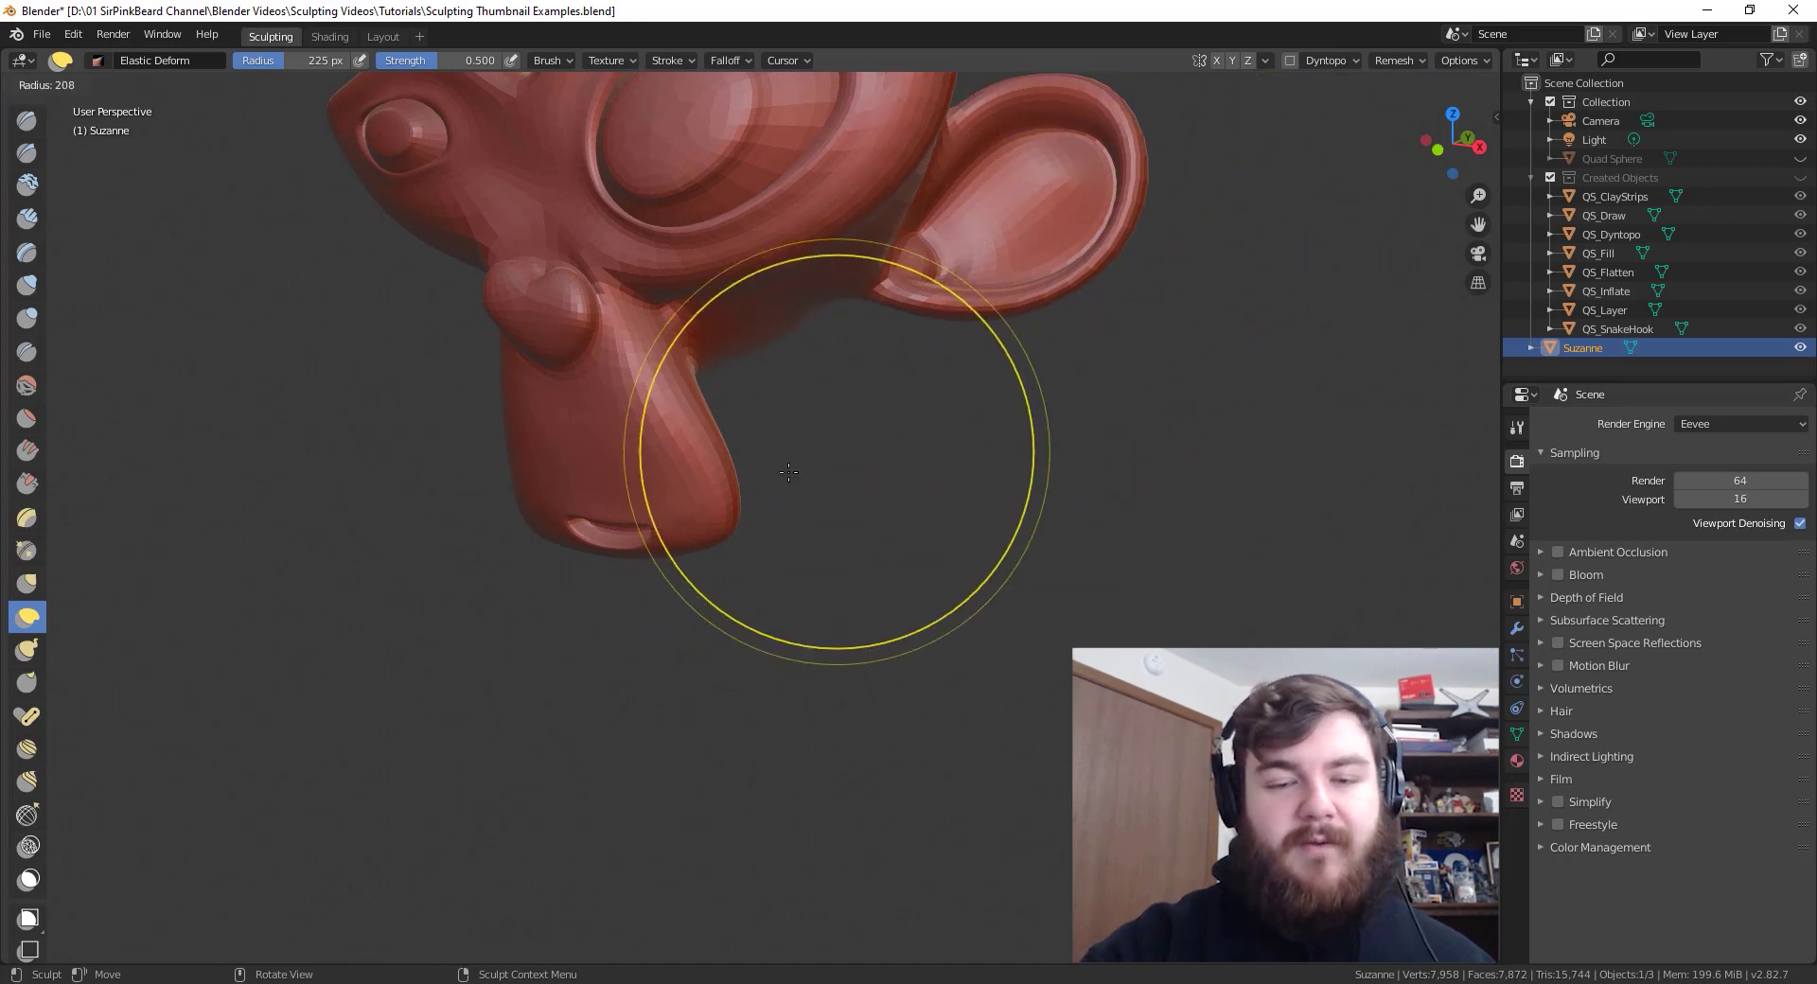
click(726, 536)
mouse_move(689, 474)
mouse_down()
mouse_move(762, 511)
mouse_move(795, 603)
mouse_move(589, 636)
mouse_move(804, 653)
mouse_move(825, 685)
mouse_up()
key(ctrl+z)
drag(705, 506, 624, 546)
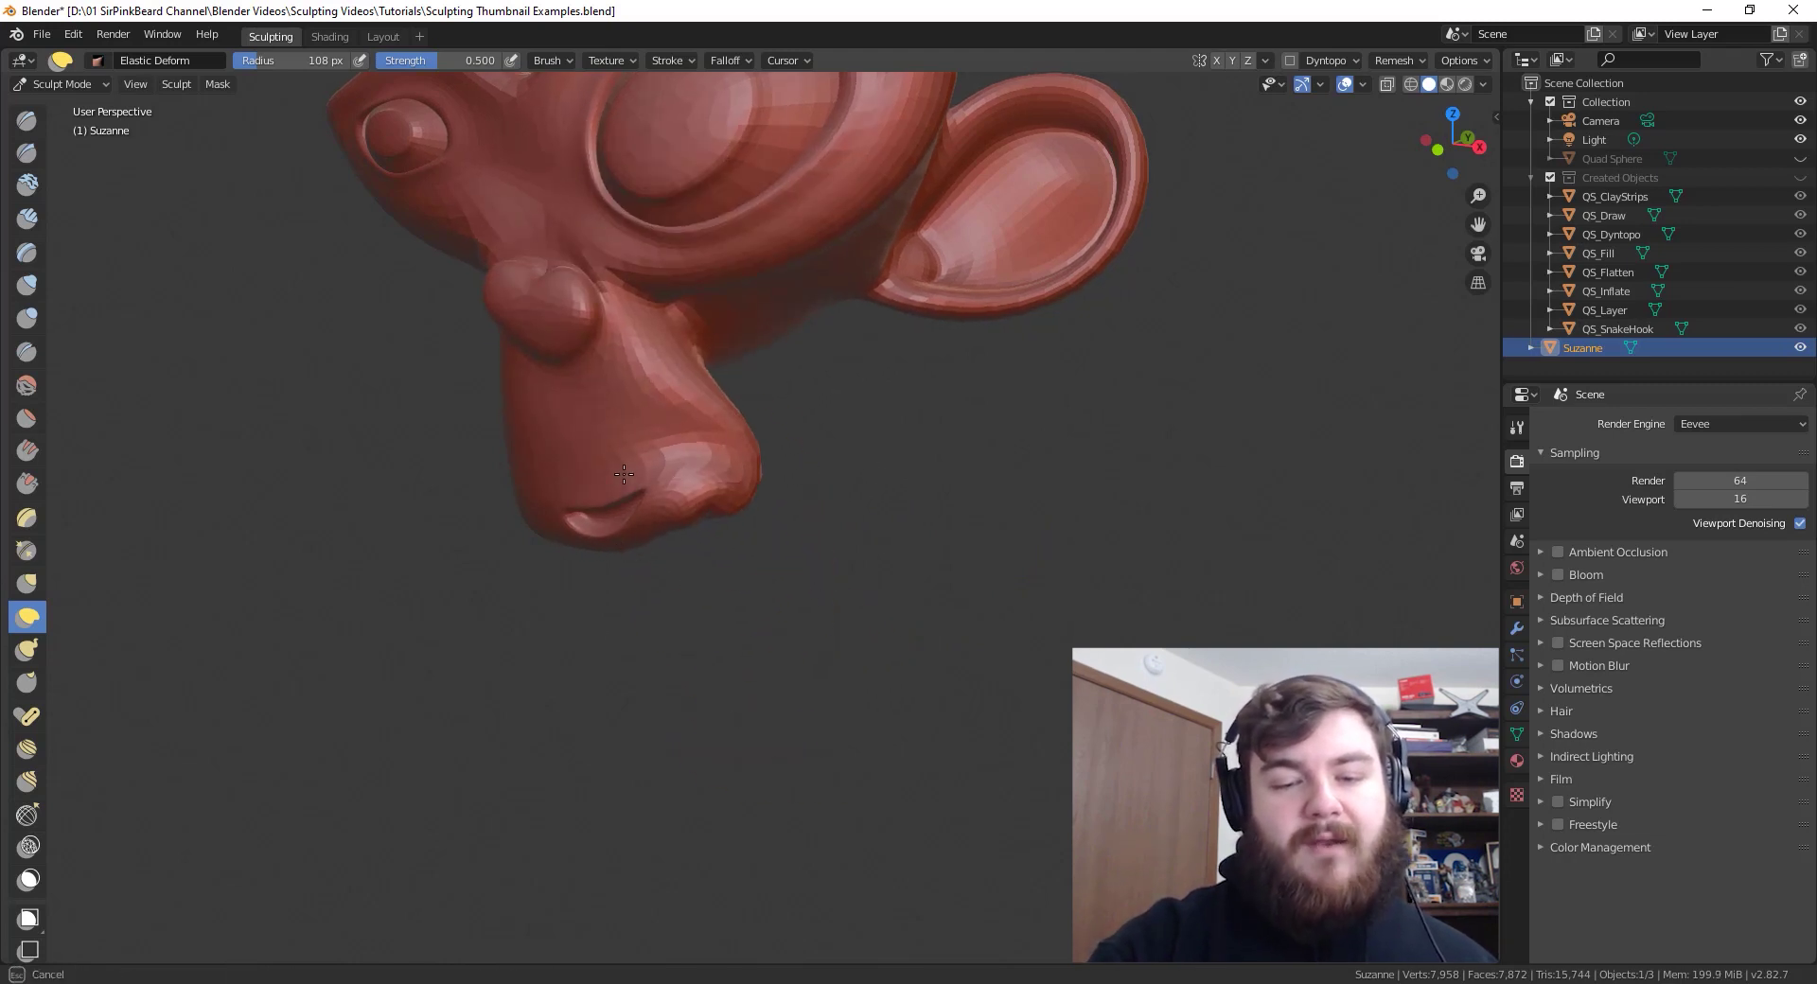
mouse_move(625, 476)
mouse_down()
mouse_move(685, 632)
mouse_move(639, 502)
mouse_up()
- Enlarge the brush radius to 205 px and twist the large ear repeatedly into a curled, ribbon-like shape
mouse_move(857, 611)
middle_down()
mouse_move(702, 606)
mouse_move(787, 600)
middle_up()
mouse_move(962, 515)
shift+middle_down()
mouse_move(954, 598)
mouse_move(904, 693)
shift+middle_up()
key(f)
click(1150, 654)
middle_drag(1055, 681, 1108, 589)
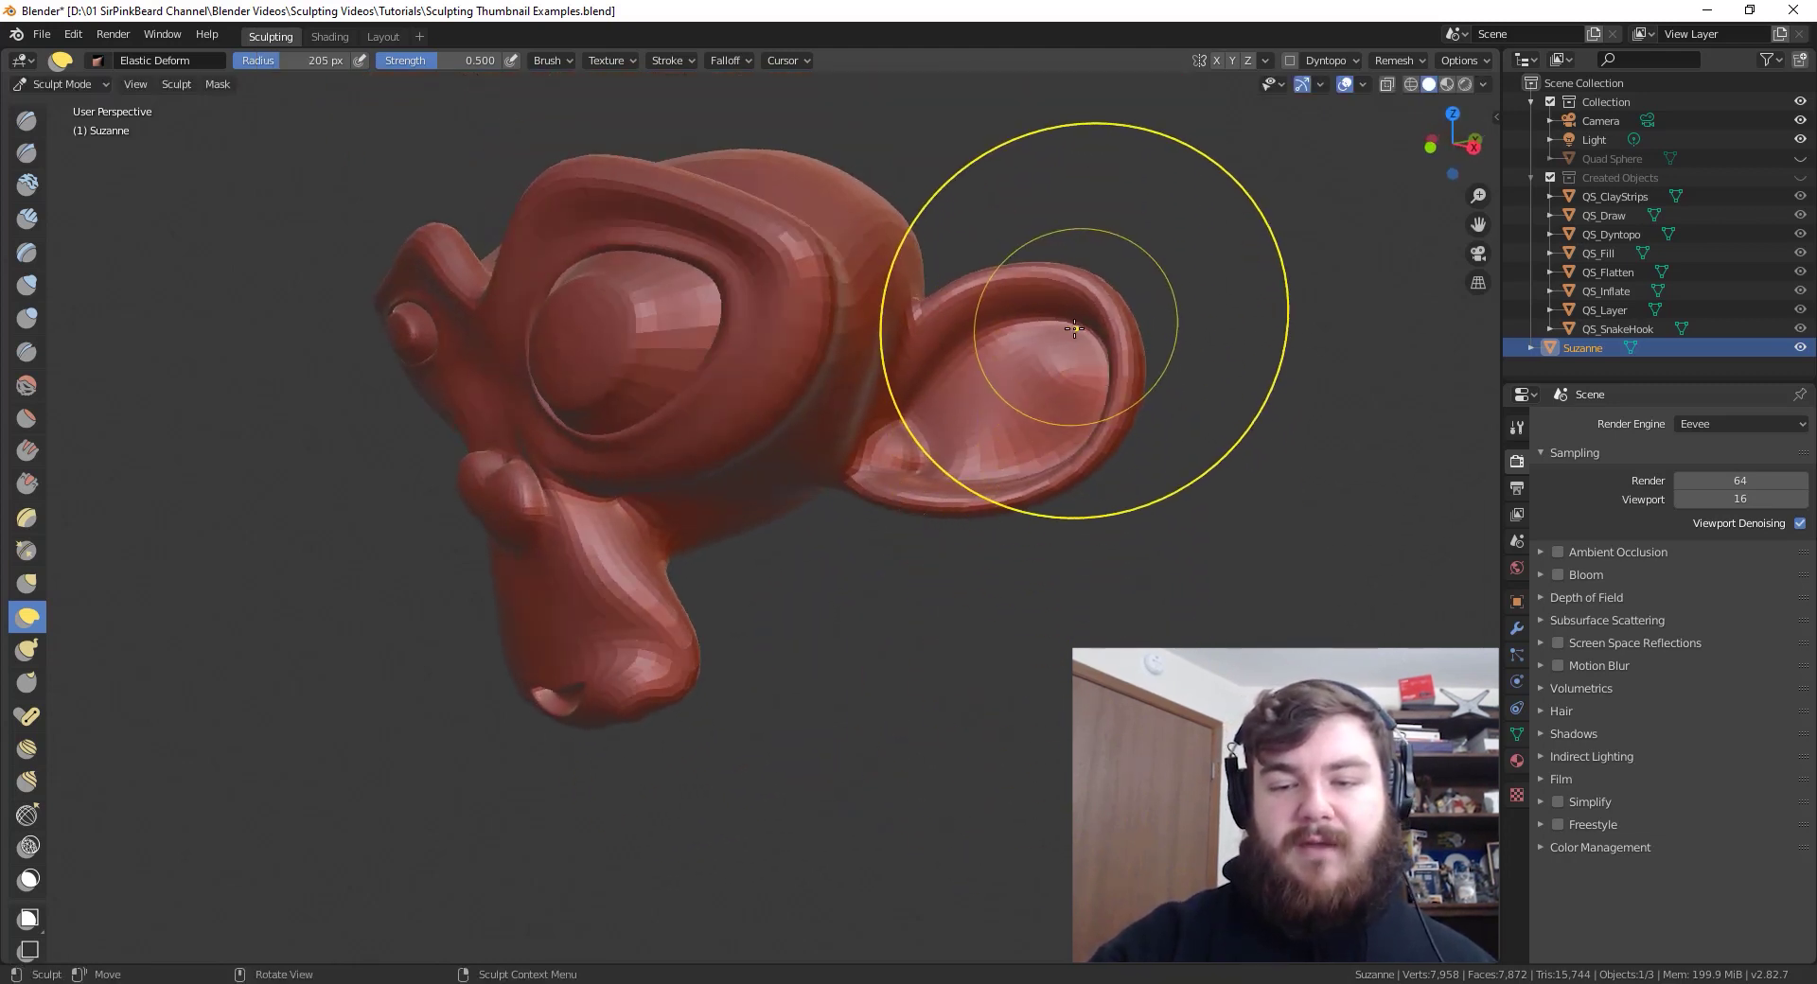
mouse_move(1076, 329)
mouse_down()
mouse_move(1271, 173)
mouse_move(1334, 374)
mouse_up()
drag(1013, 515, 1402, 431)
drag(1185, 369, 907, 127)
mouse_move(1132, 598)
middle_down()
mouse_move(1202, 598)
mouse_move(1041, 568)
mouse_move(1145, 574)
mouse_move(1204, 607)
mouse_move(1120, 614)
middle_up()
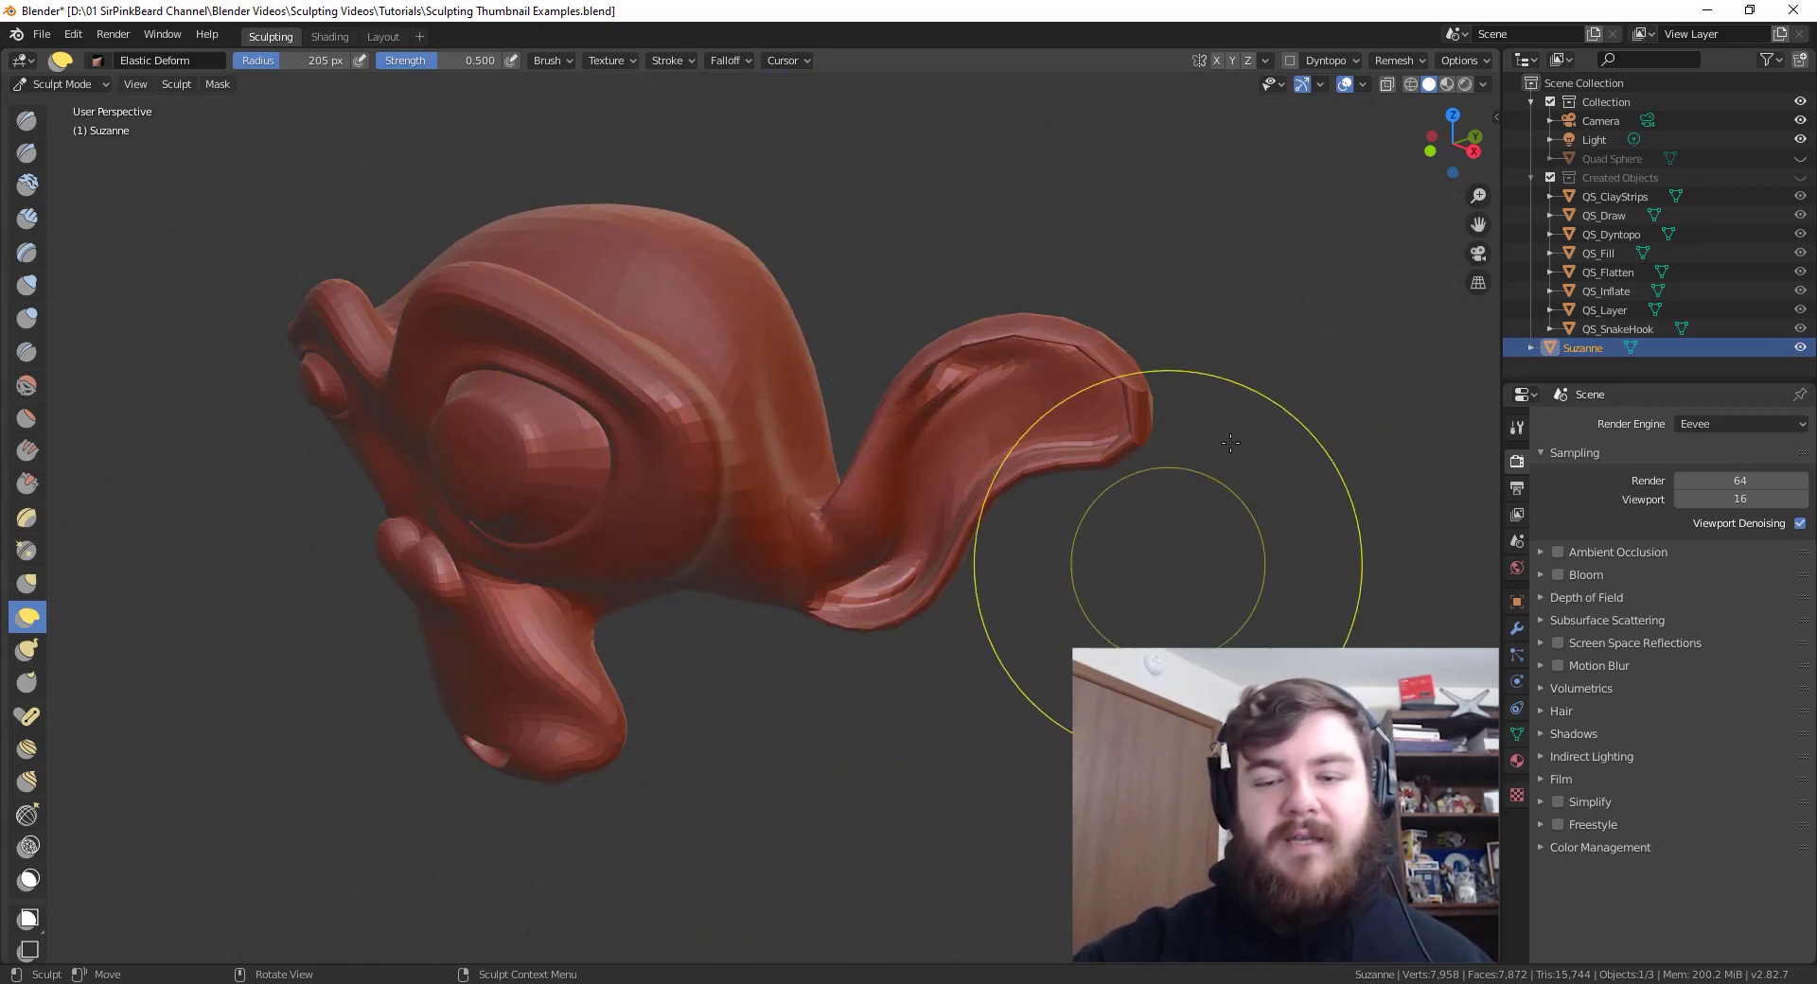
drag(1036, 511, 975, 265)
mouse_move(1102, 418)
mouse_down()
mouse_move(1371, 582)
mouse_move(1406, 284)
mouse_up()
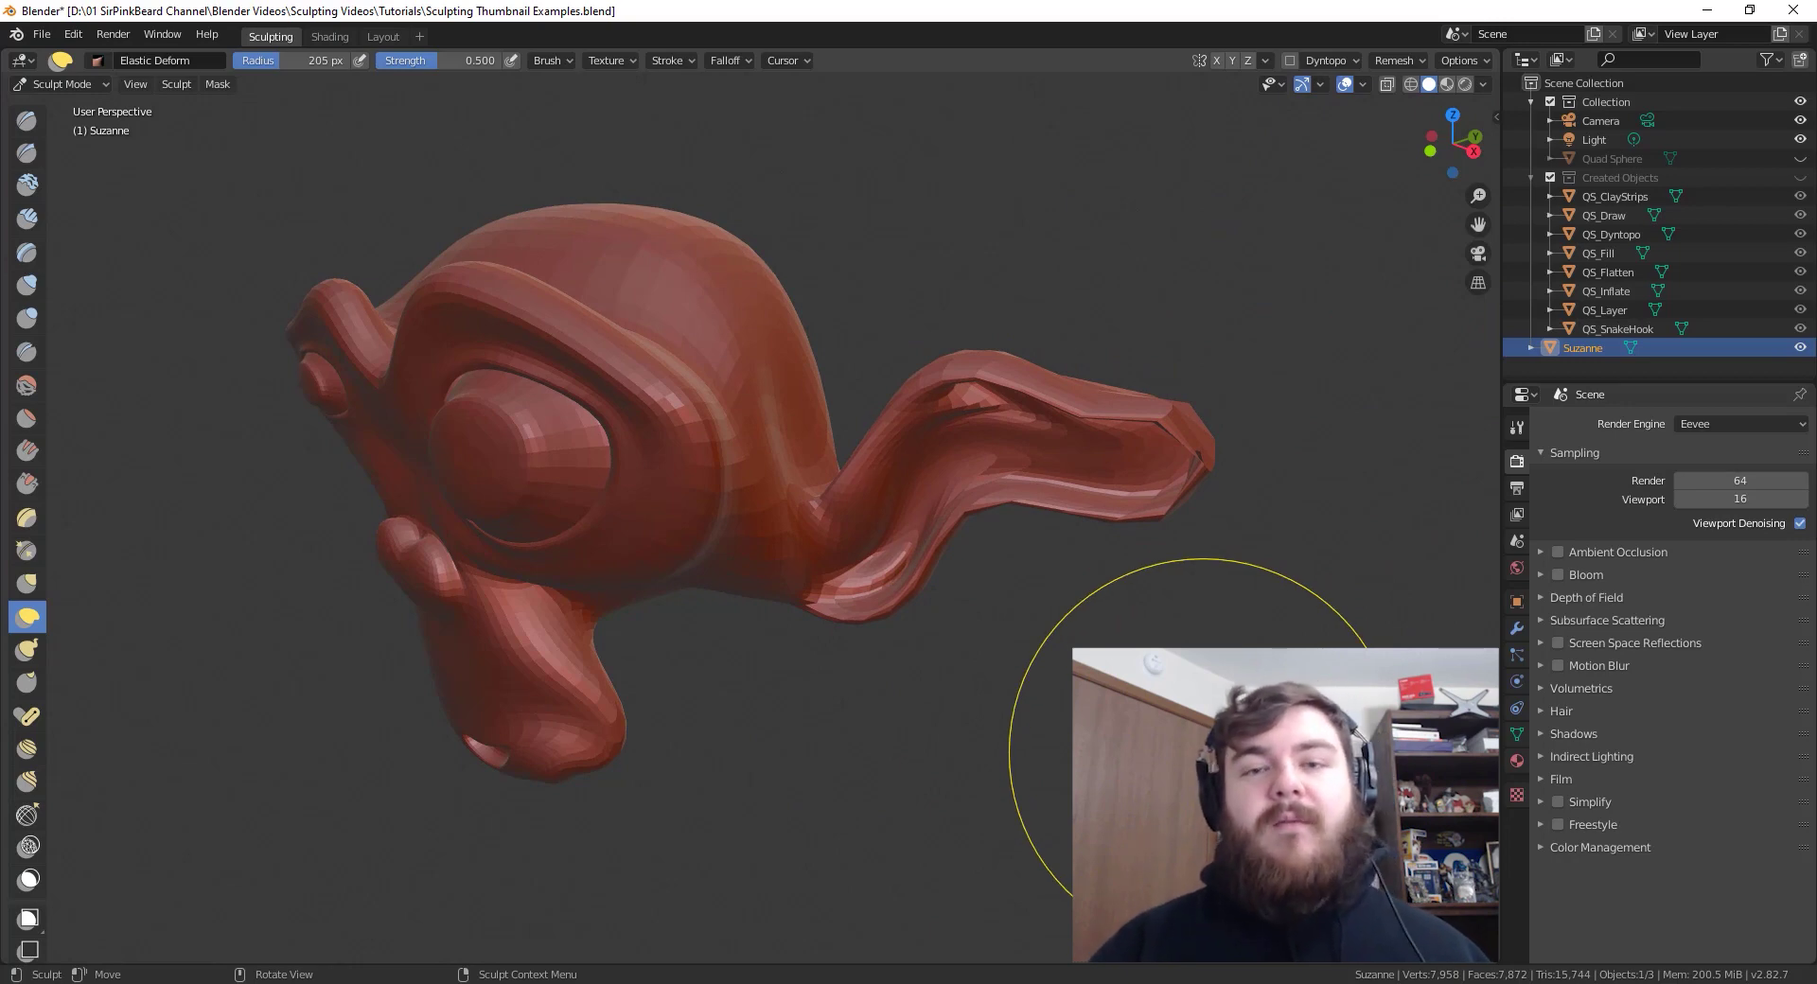
- Switch the brush's Deformation to Grab and on to Tri-scale Grab, and bring up the deformation modes again
middle_drag(1204, 753, 1017, 711)
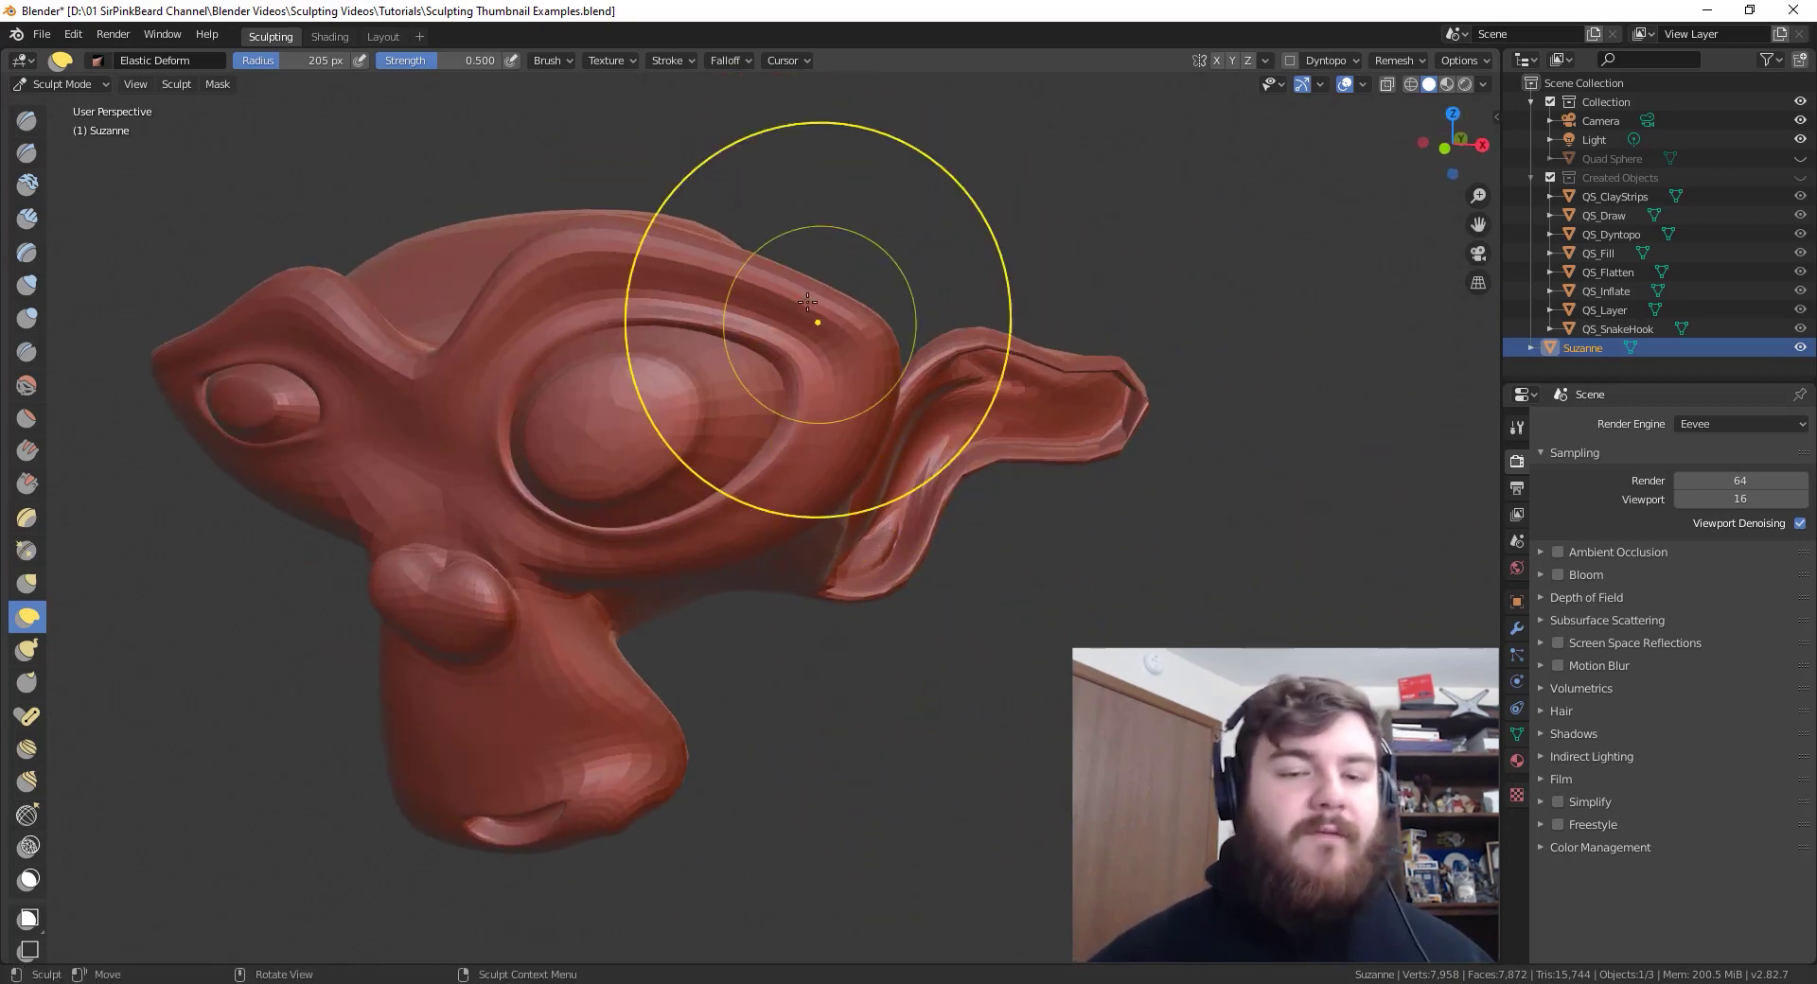
scroll(835, 387, down, 3)
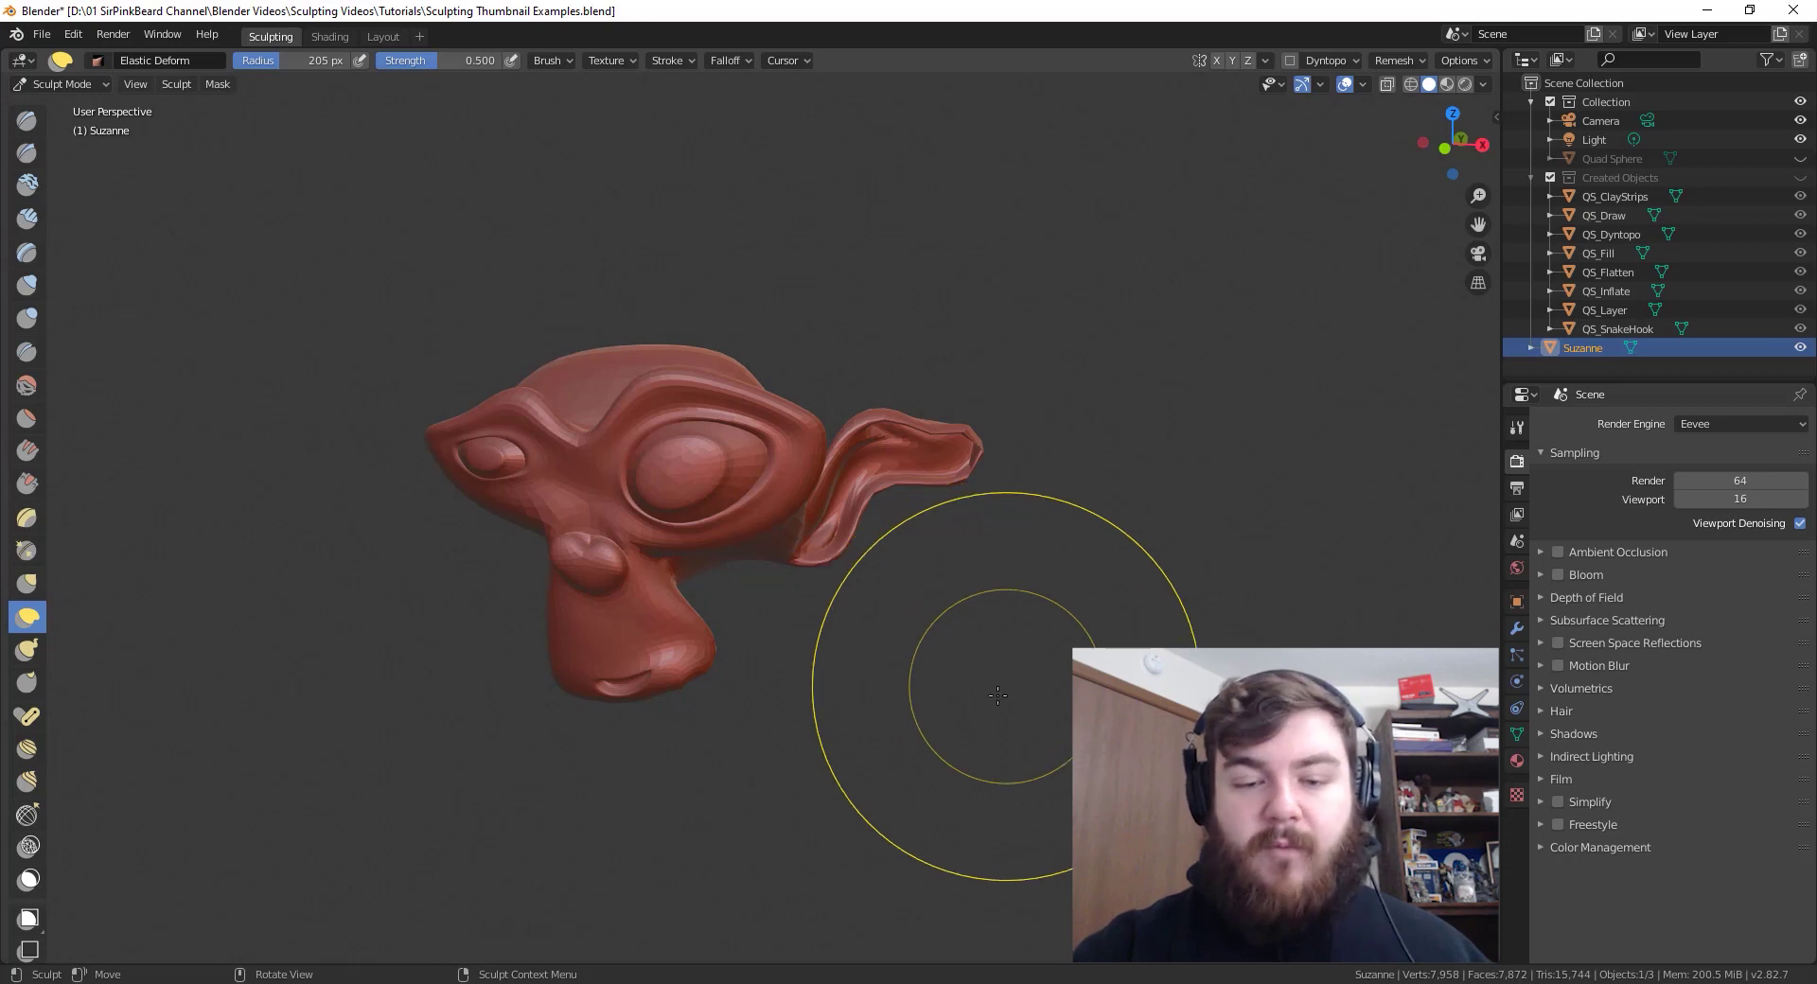
click(551, 59)
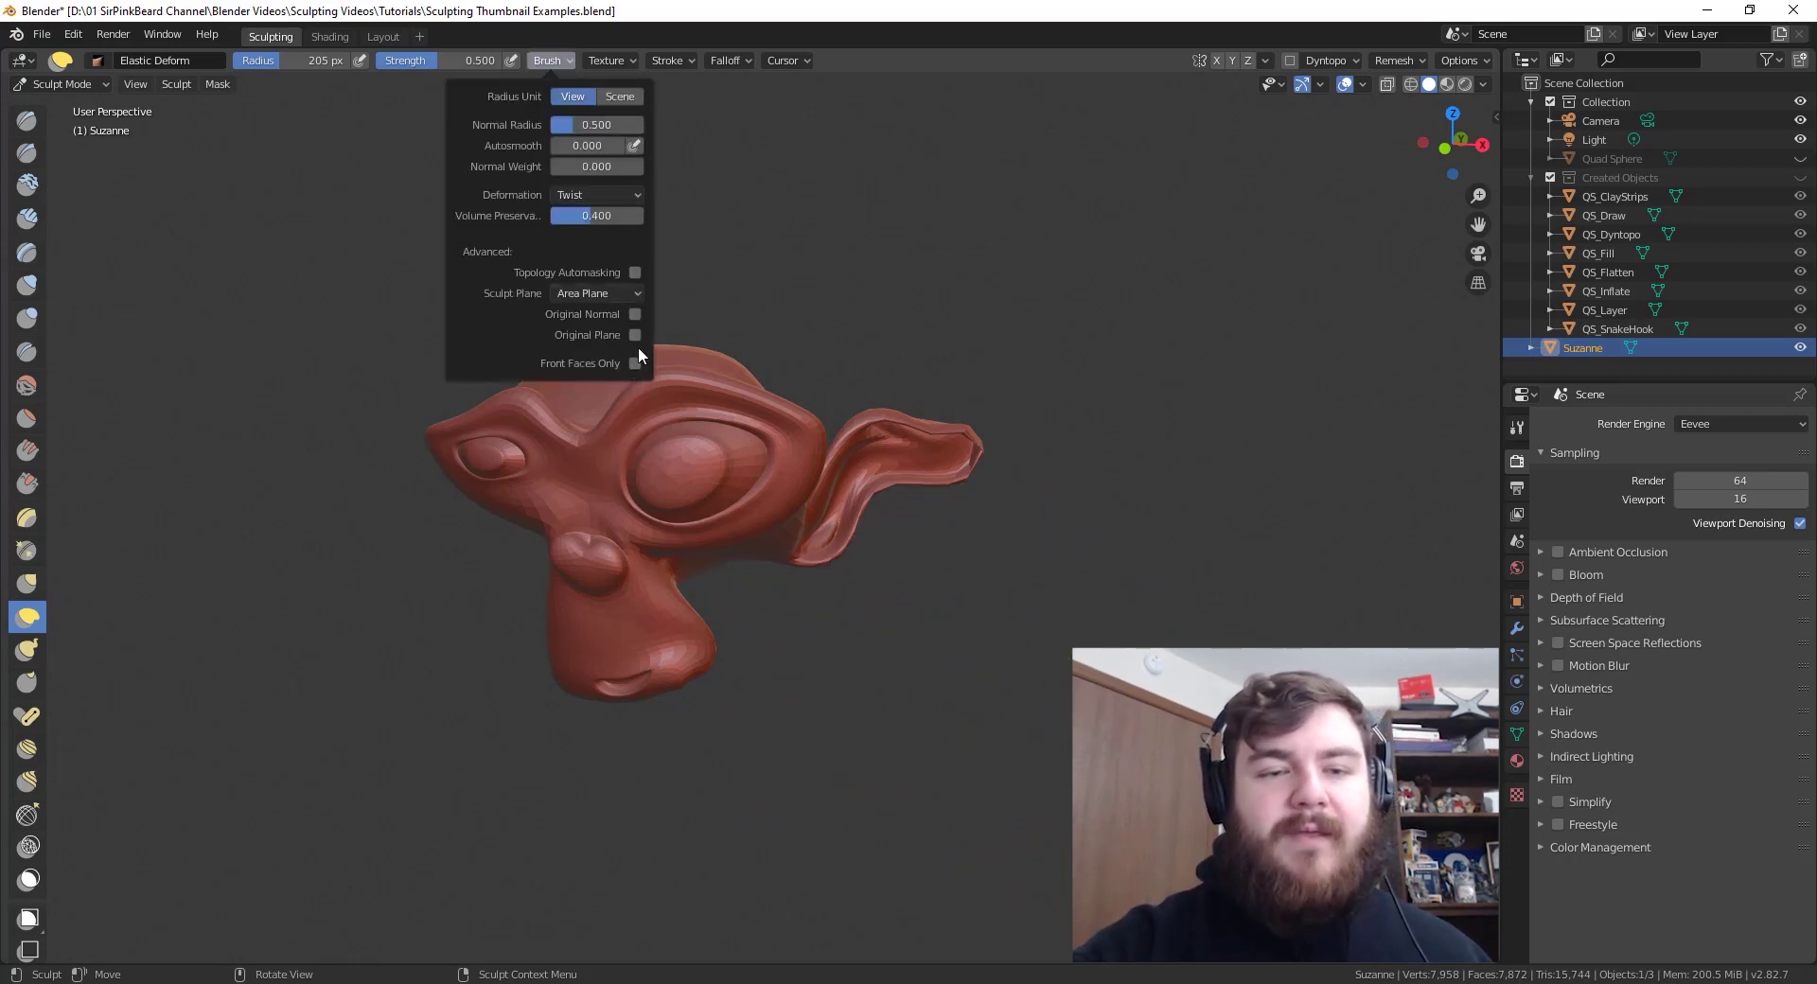
click(626, 194)
click(632, 213)
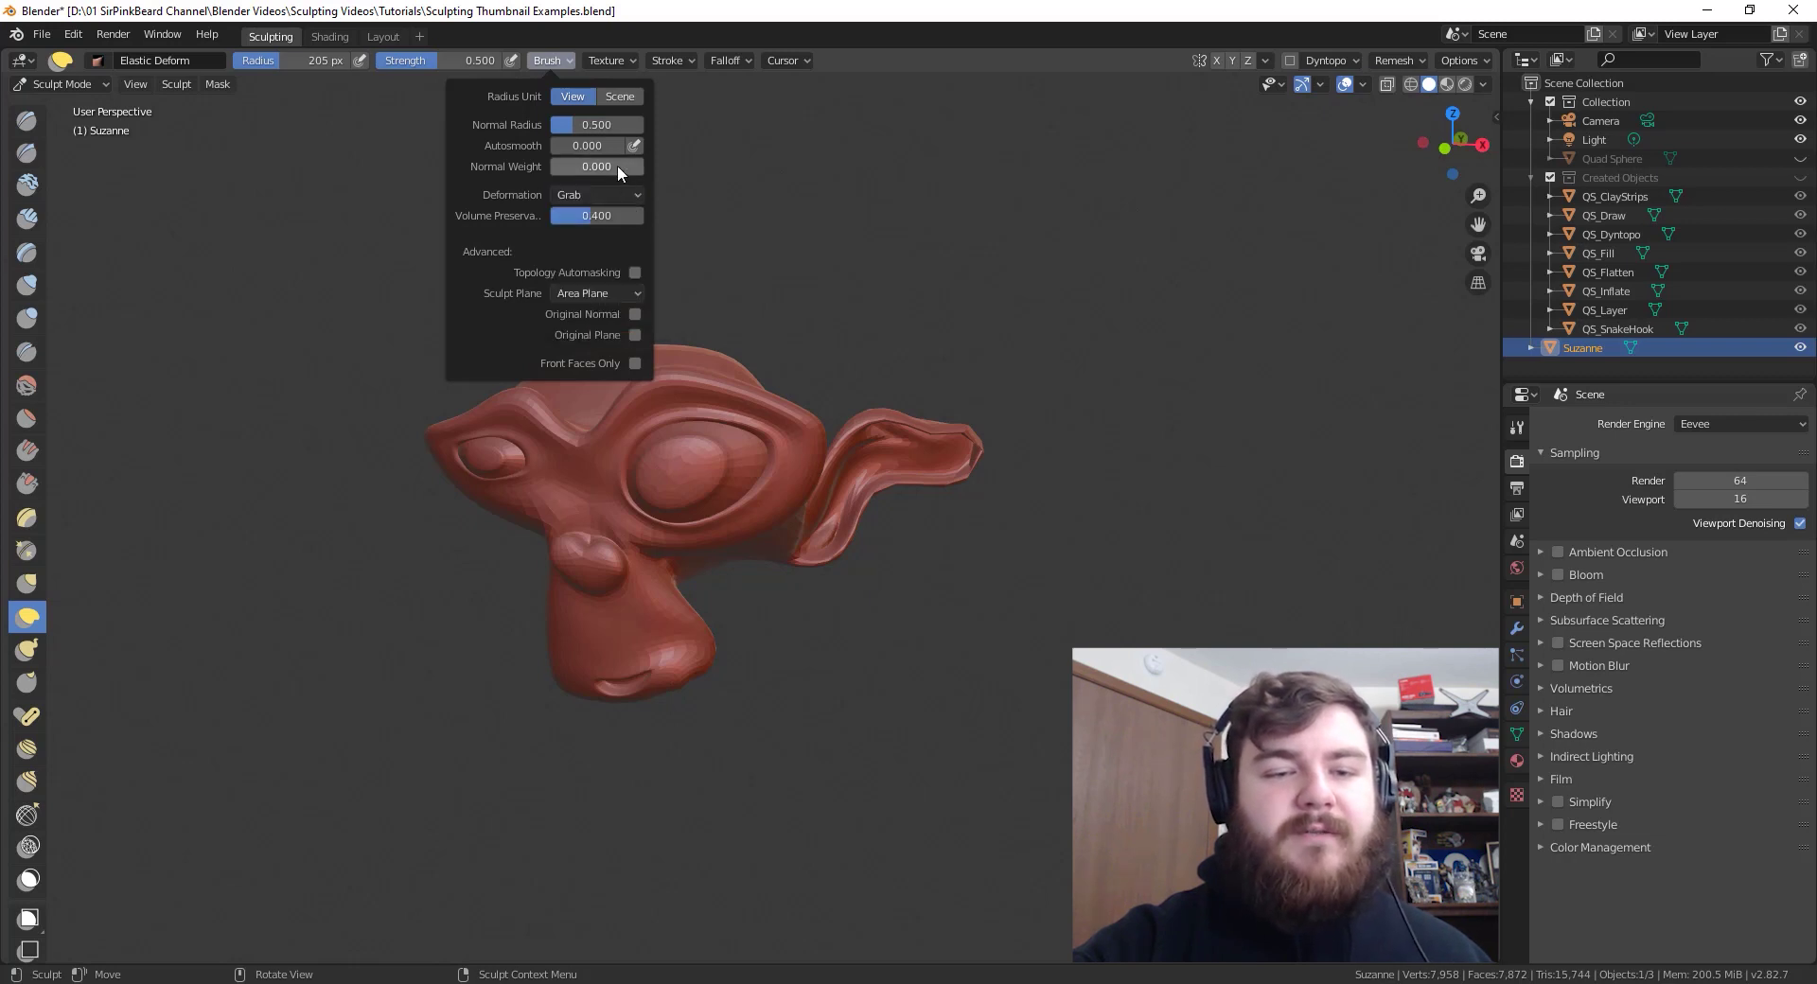
click(620, 196)
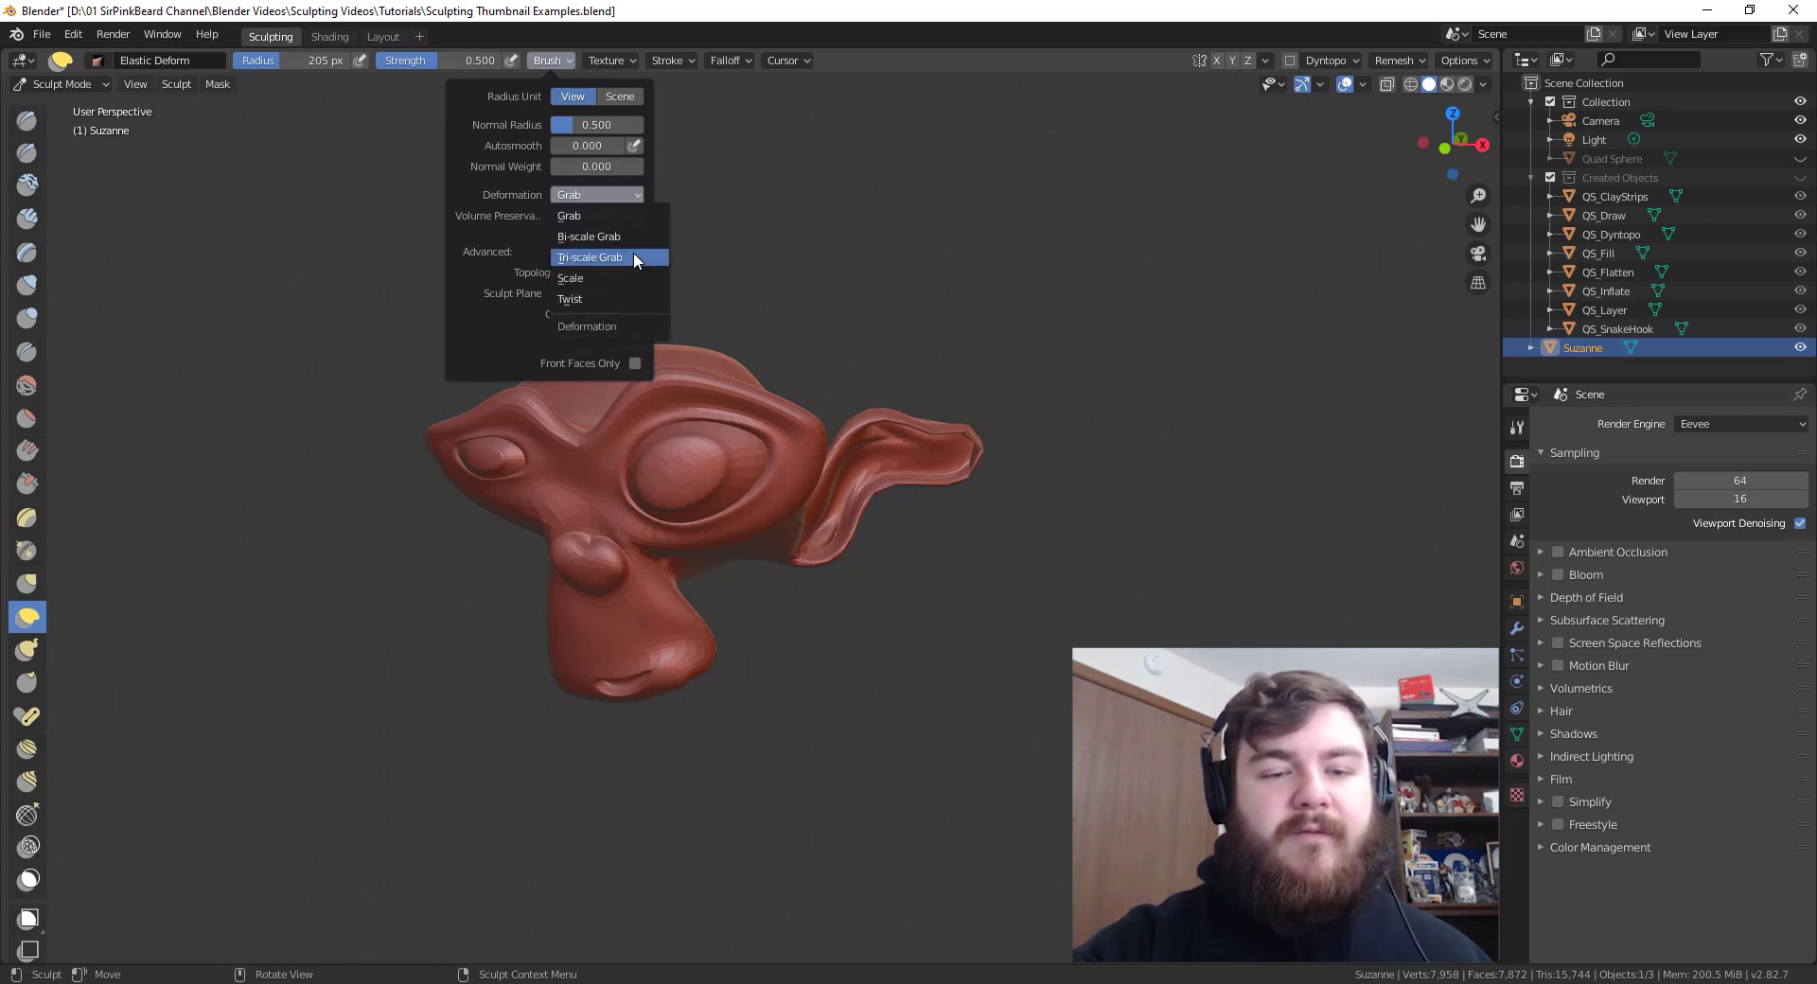
click(634, 257)
click(632, 198)
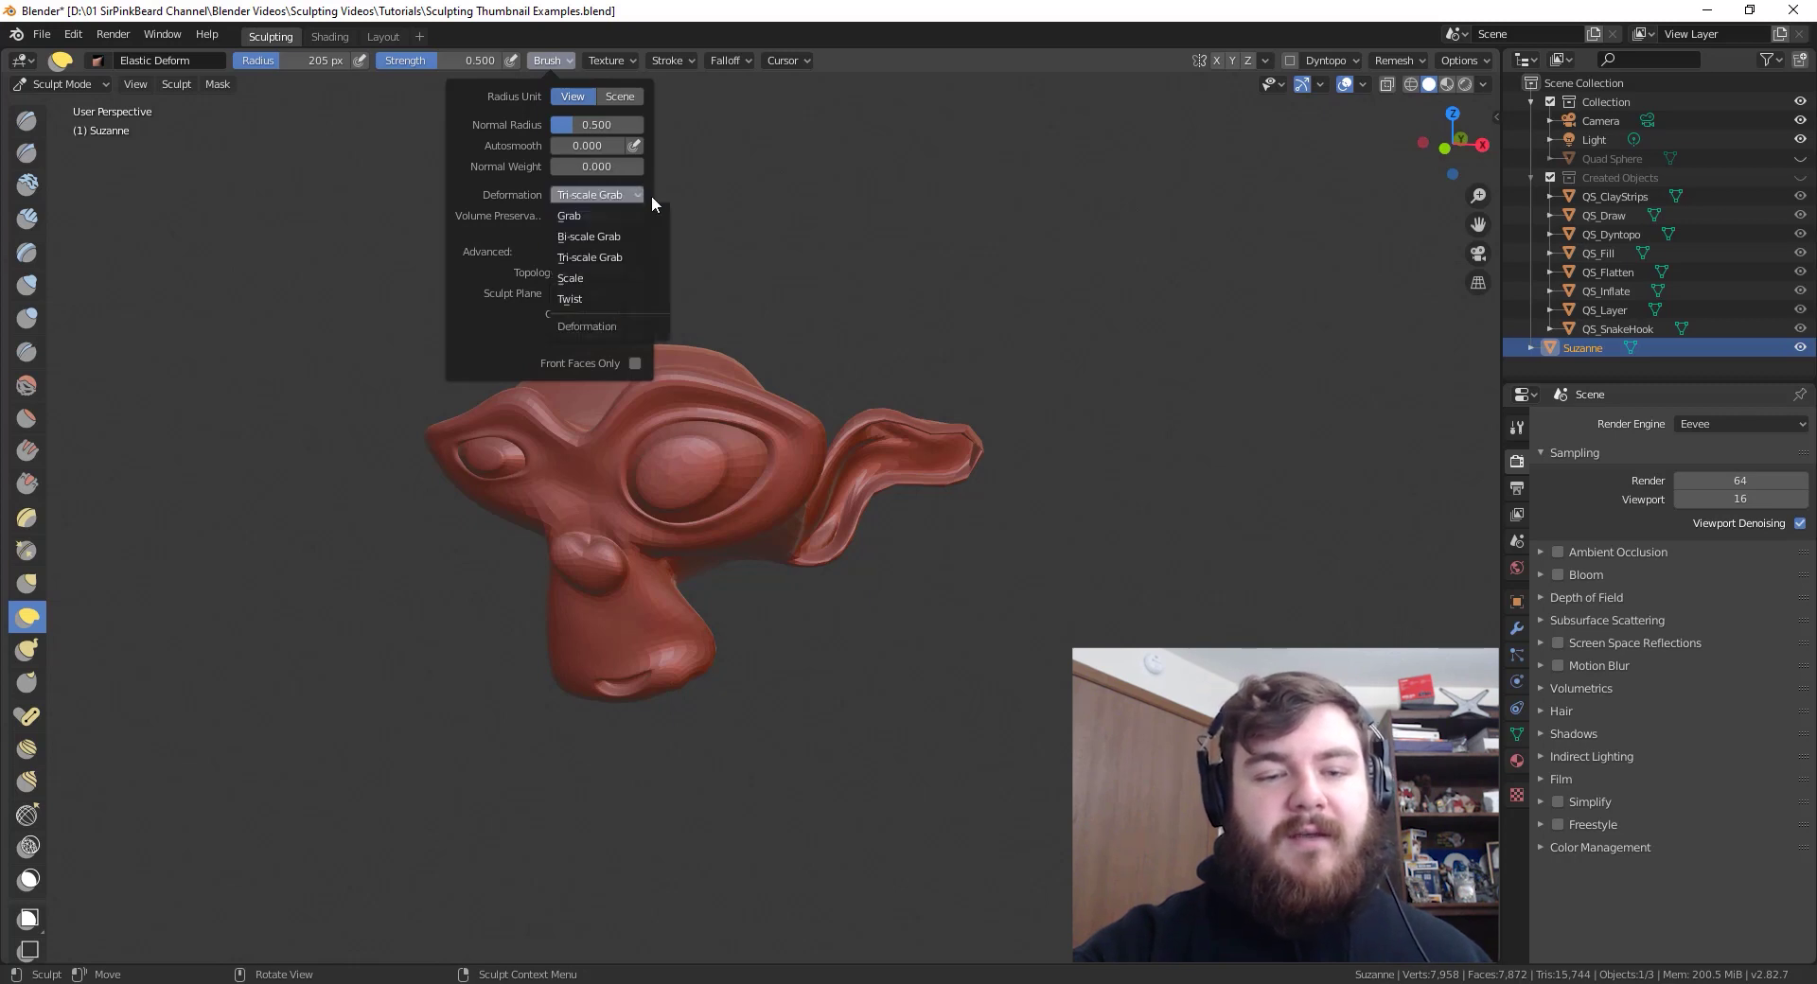